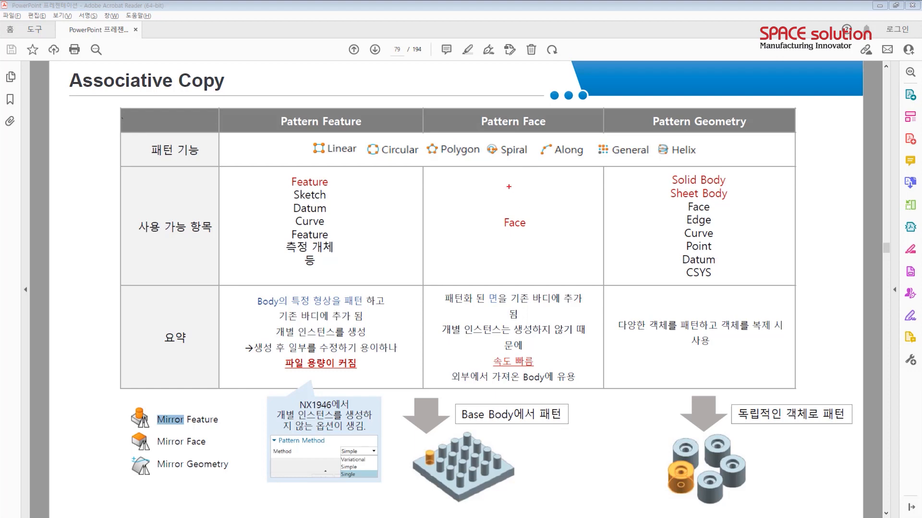
Annotate the Spiral, Along and Helix pattern types on the Associative Copy slide with freehand curves, and clear the marks
mouse_move(510, 177)
left_mouse_down()
mouse_move(527, 182)
mouse_move(487, 168)
mouse_move(516, 154)
left_mouse_up()
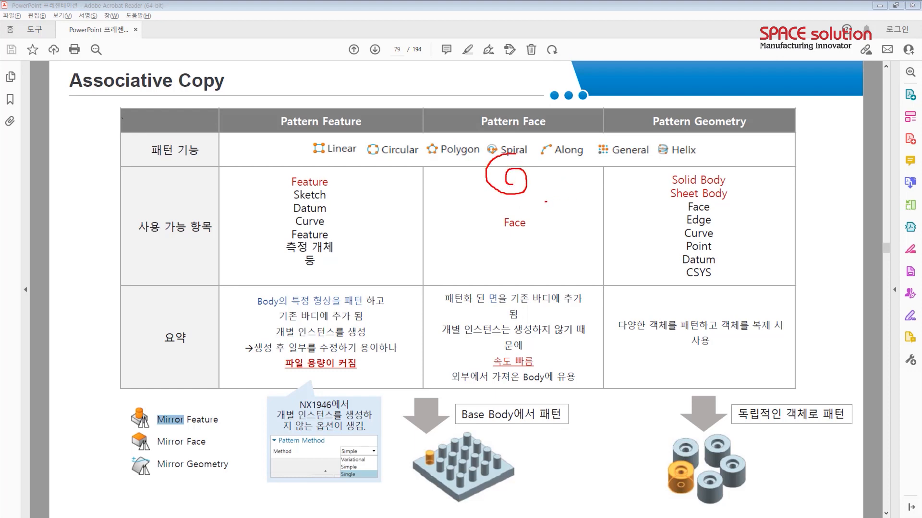
left_click_drag(551, 186, 571, 167)
mouse_move(781, 155)
left_mouse_down()
mouse_move(747, 162)
mouse_move(767, 145)
mouse_move(745, 155)
mouse_move(753, 135)
mouse_move(744, 128)
left_mouse_up()
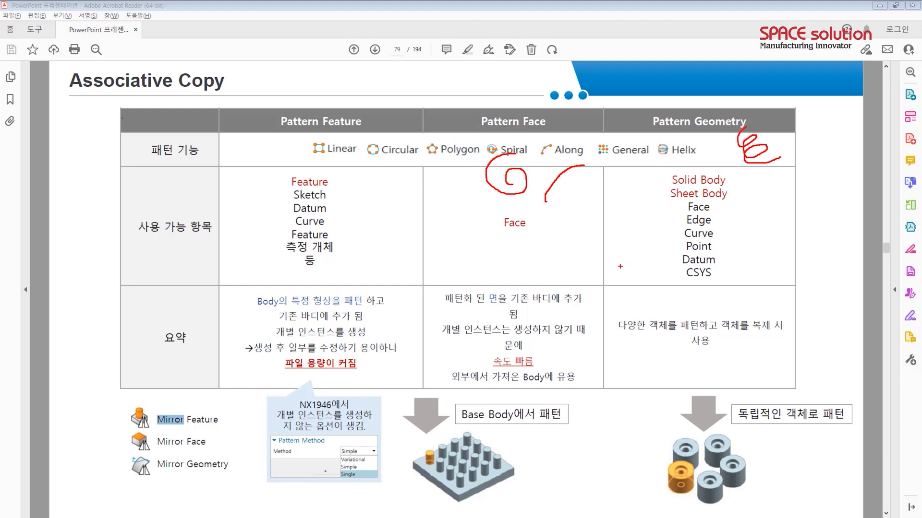
mouse_move(494, 159)
left_mouse_down()
mouse_move(643, 99)
mouse_move(688, 144)
left_mouse_up()
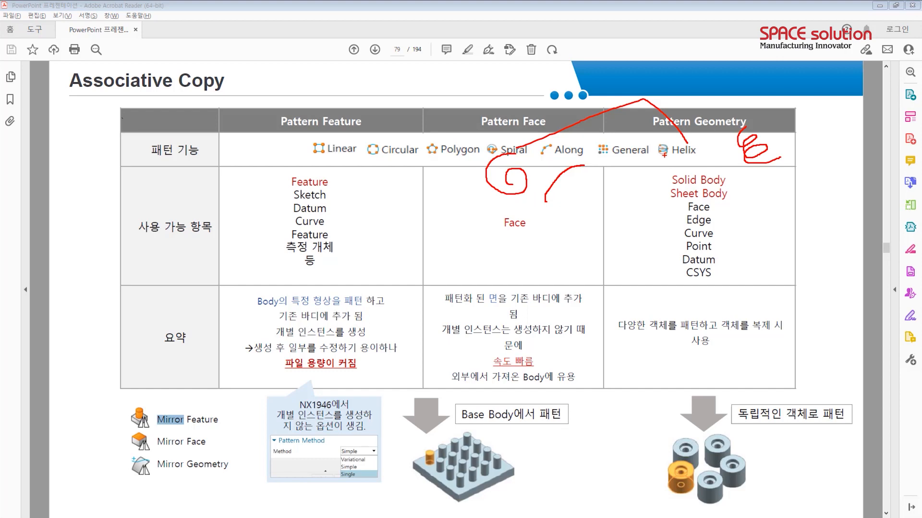
left_click_drag(542, 203, 584, 167)
key("Escape")
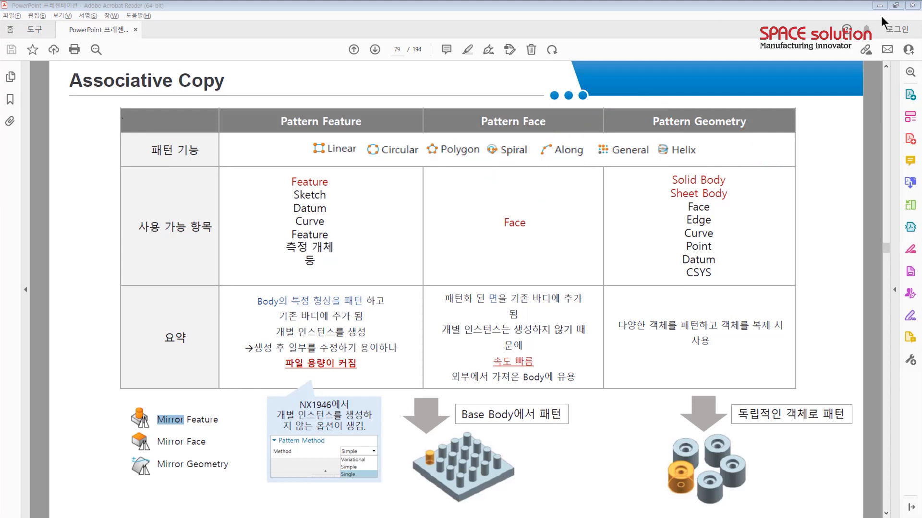
Switch to NX, show the "Along" feature group and hide the "Polygon" feature group
key("alt+Tab")
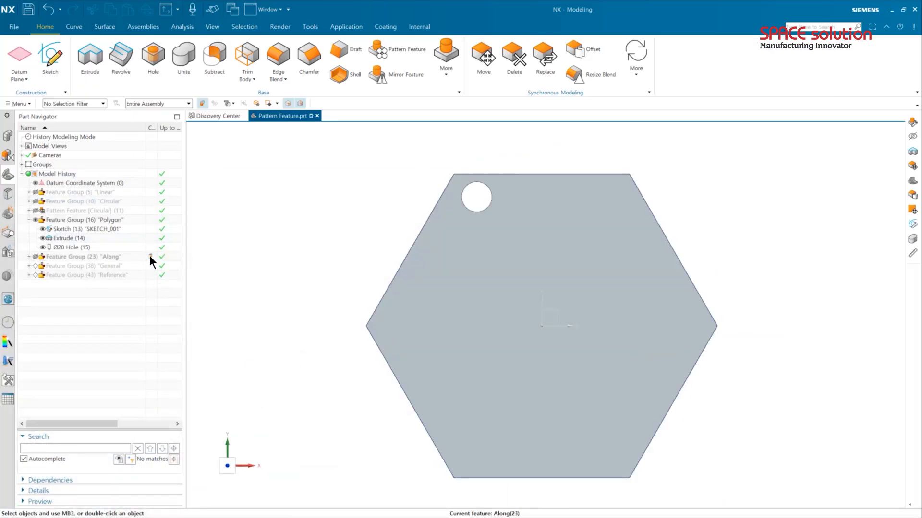
left_click(35, 257)
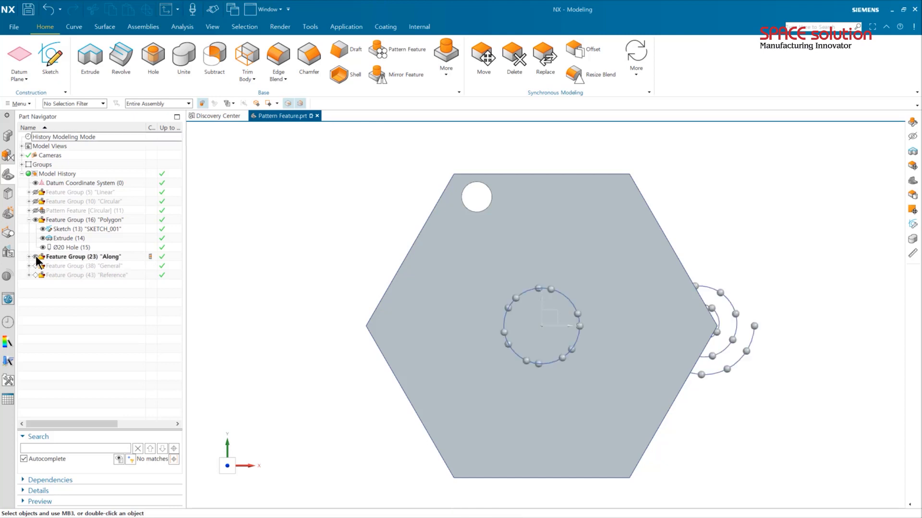
left_click(34, 219)
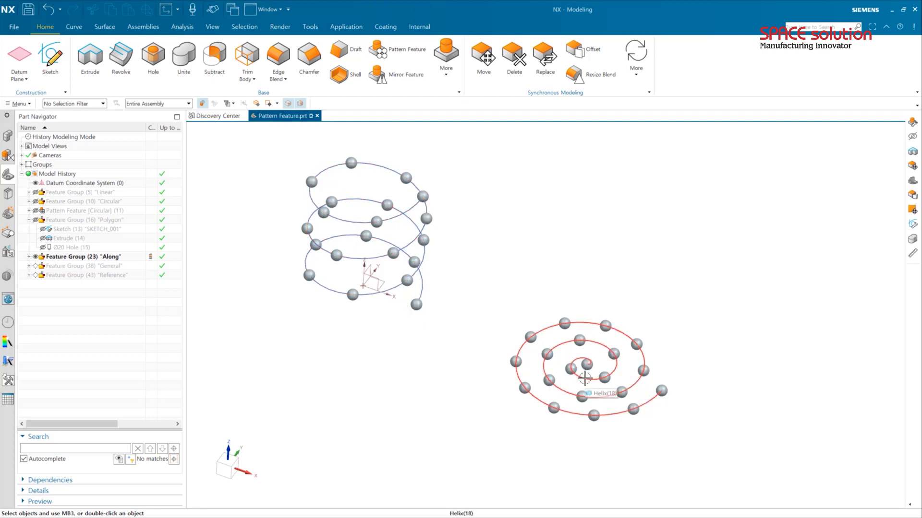
Examine the spiral and upright sphere patterns in the "Along" group and review the upright helix pattern's layout definition
mouse_move(586, 363)
left_mouse_down()
mouse_move(591, 371)
mouse_move(575, 355)
mouse_move(616, 376)
mouse_move(574, 335)
left_mouse_up()
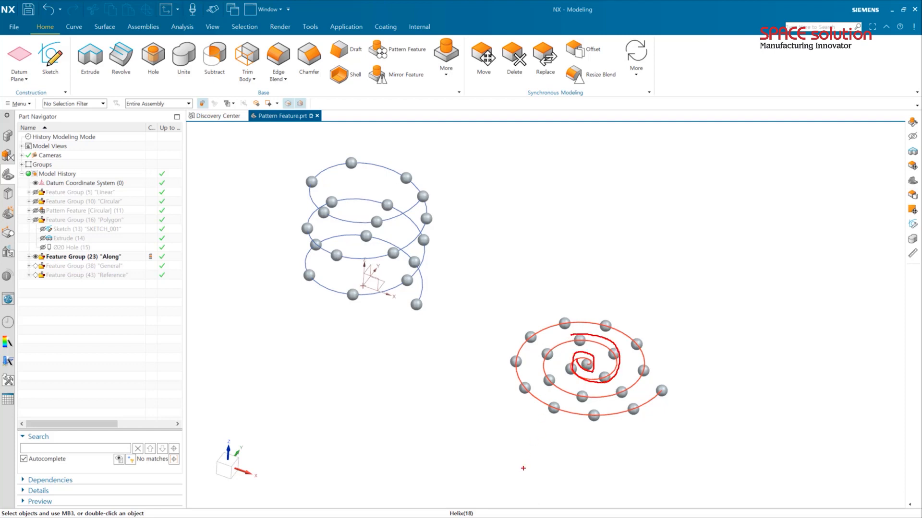
key("Escape")
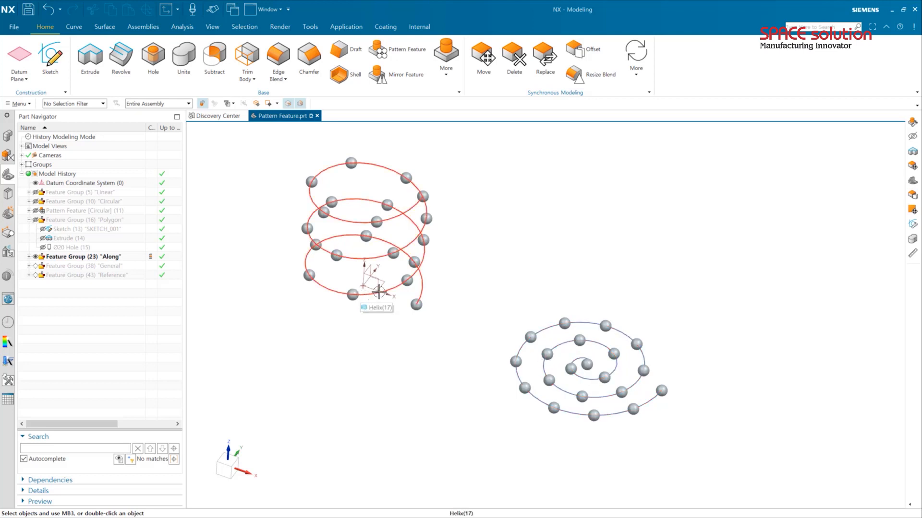
left_click(418, 312)
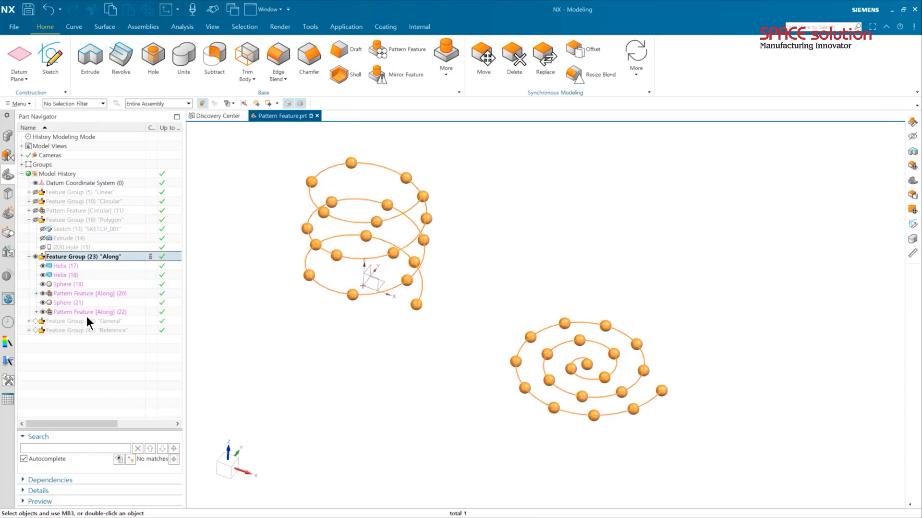
double_click(85, 295)
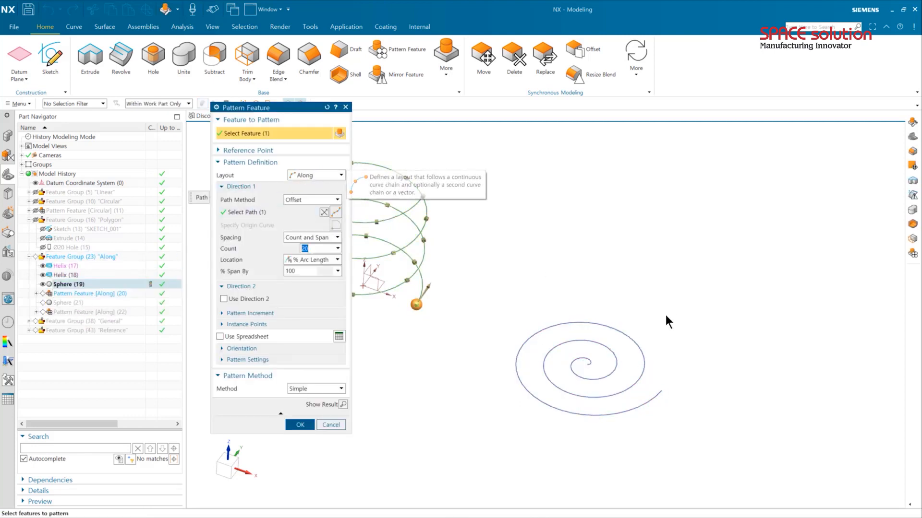
middle_click_drag(671, 345, 766, 344, "shift")
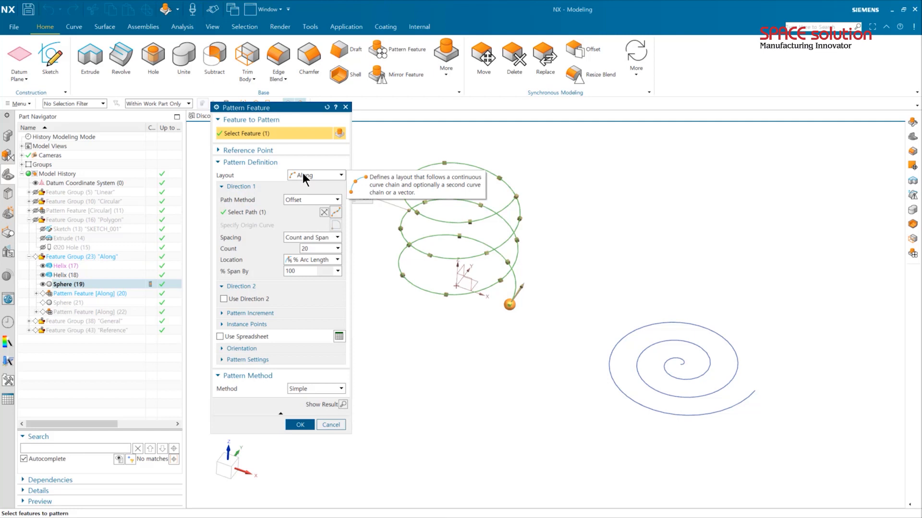
left_click(300, 424)
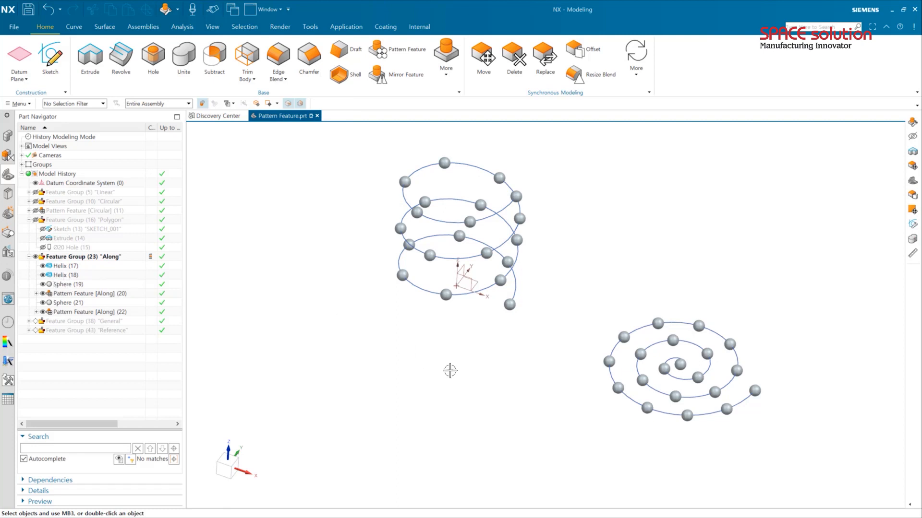
Start a Helix along a vector with default settings and position its origin at about X 0, Y -117, Z 0
middle_click_drag(534, 417, 529, 397, "shift")
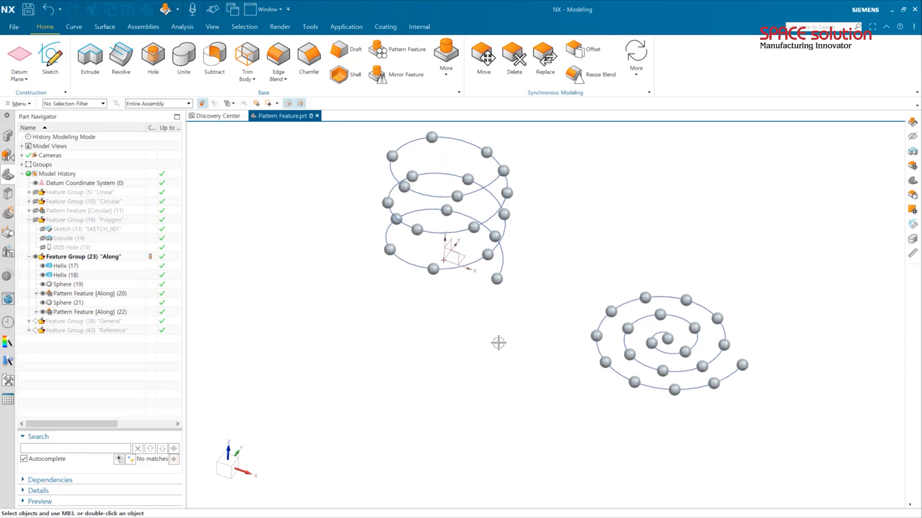
left_click(74, 27)
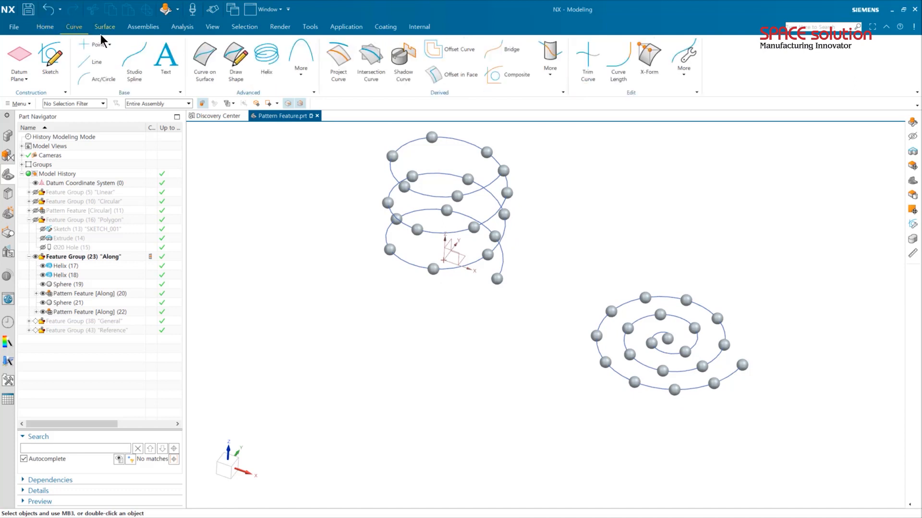
left_click(275, 74)
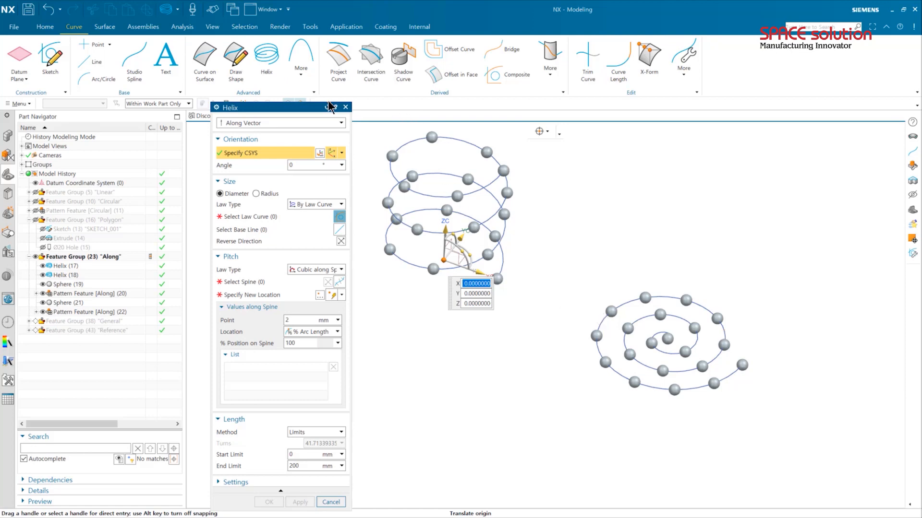
left_click(327, 108)
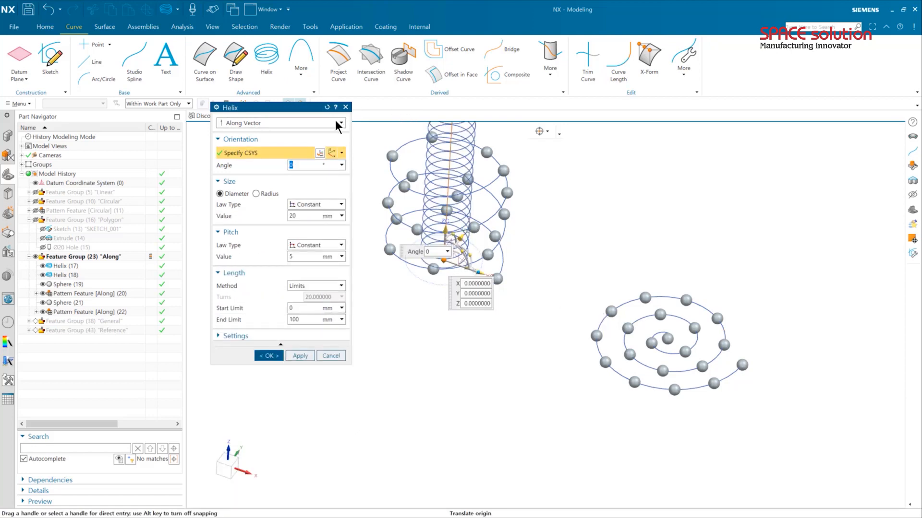
key("ctrl+f")
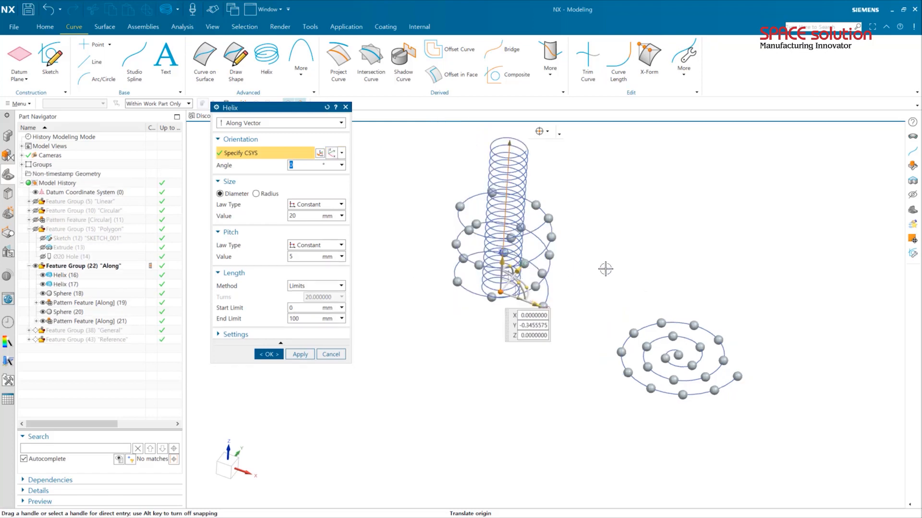
left_click(500, 295)
left_click_drag(533, 288, 399, 413)
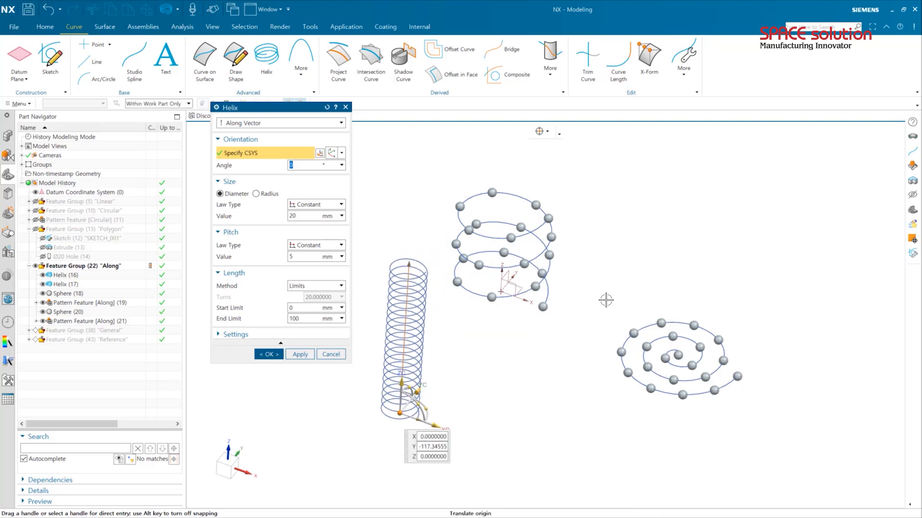
middle_click_drag(605, 300, 652, 258, "shift")
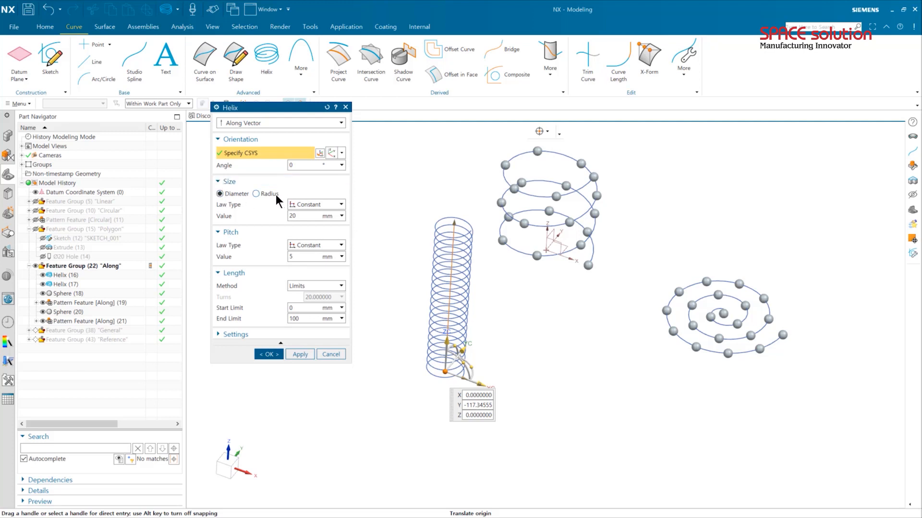
Set the new helix's constant diameter to 50 mm and its constant pitch to 20 mm
left_click(306, 216)
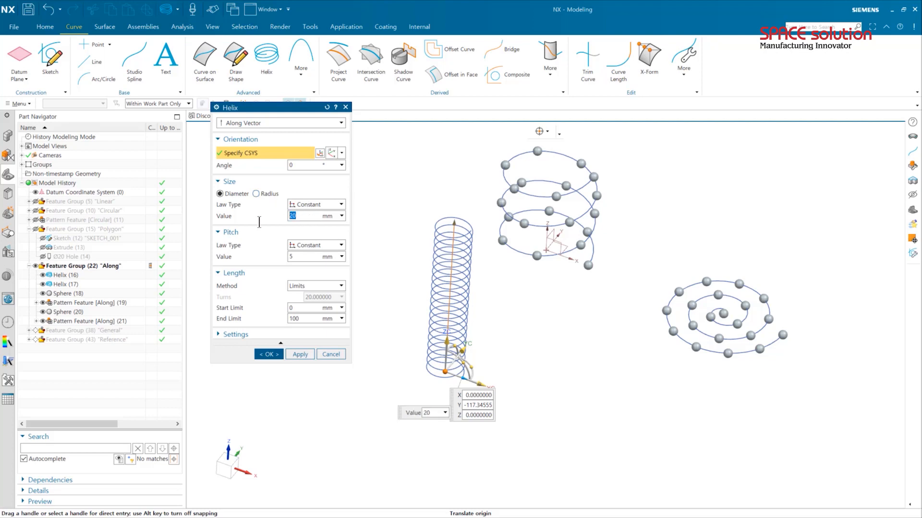
type("50")
key("Return")
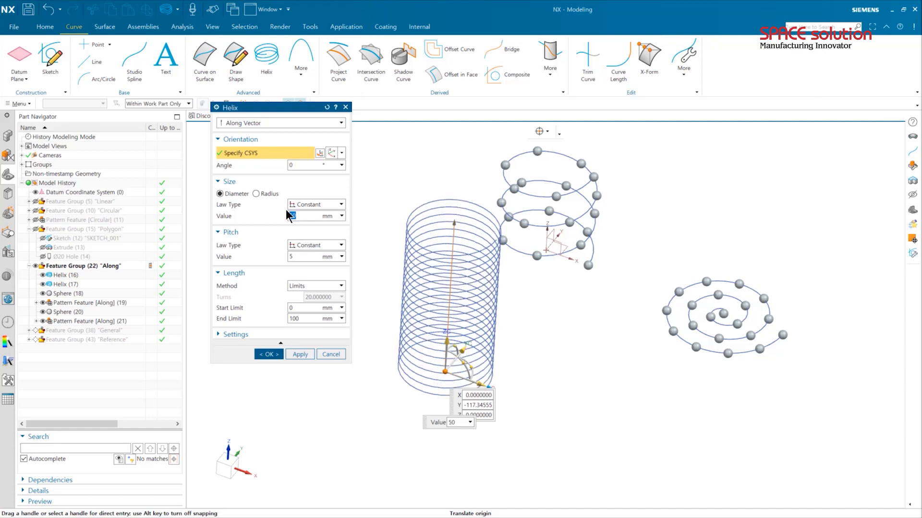
middle_click_drag(557, 368, 520, 340)
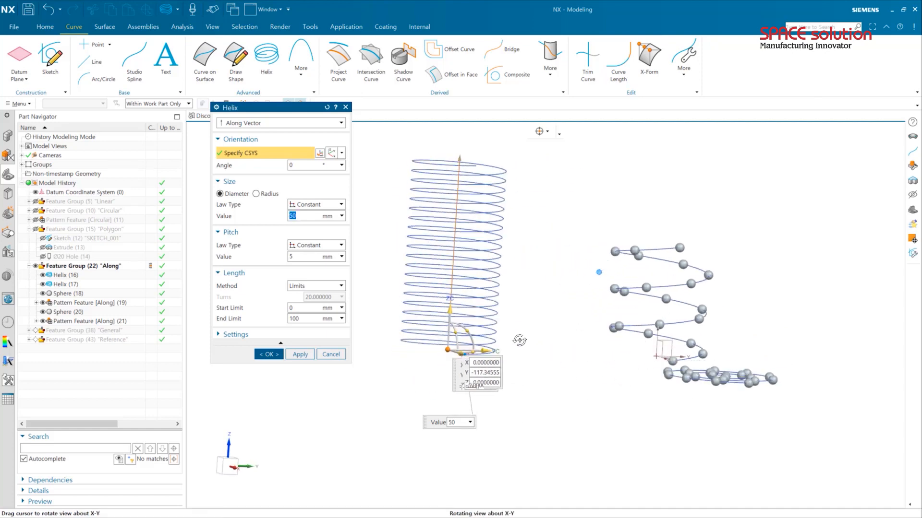
key("F8")
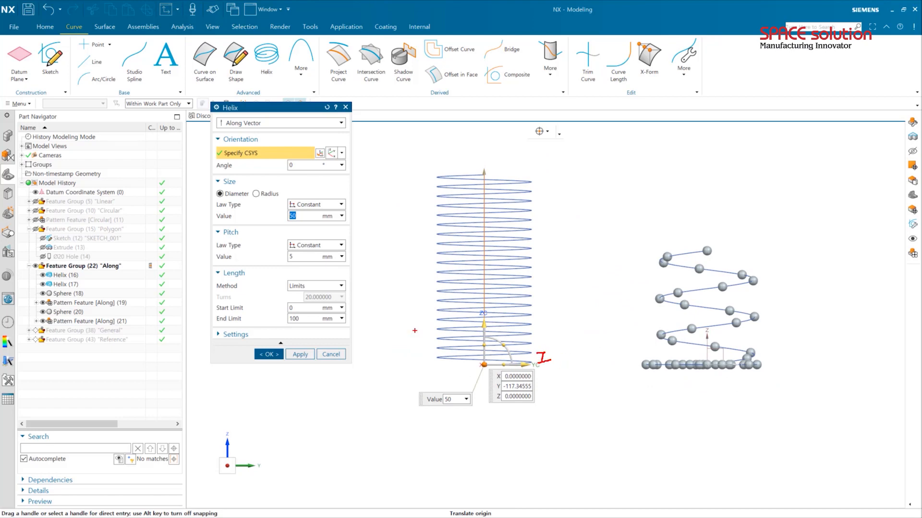
left_click(312, 256)
key("Return")
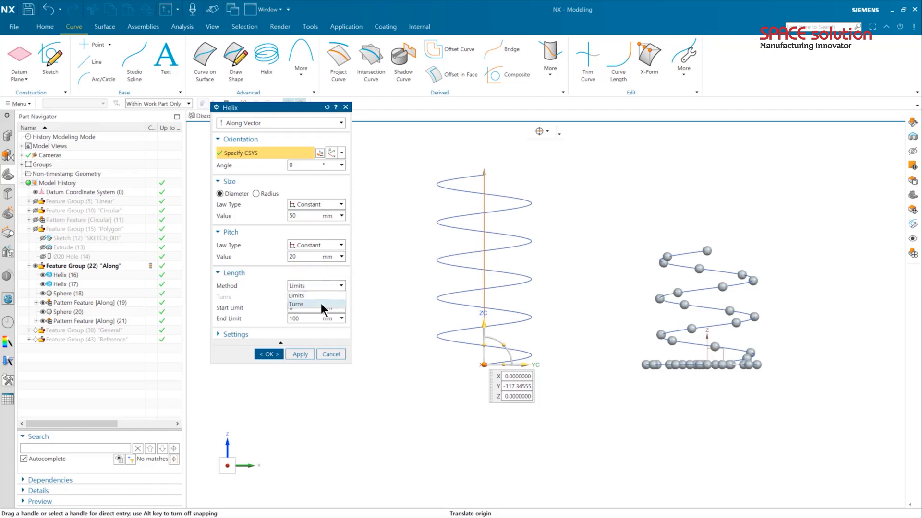
Choose Limits as the helix's length method and sketch annotation lines marking its start and end heights
left_click(318, 298)
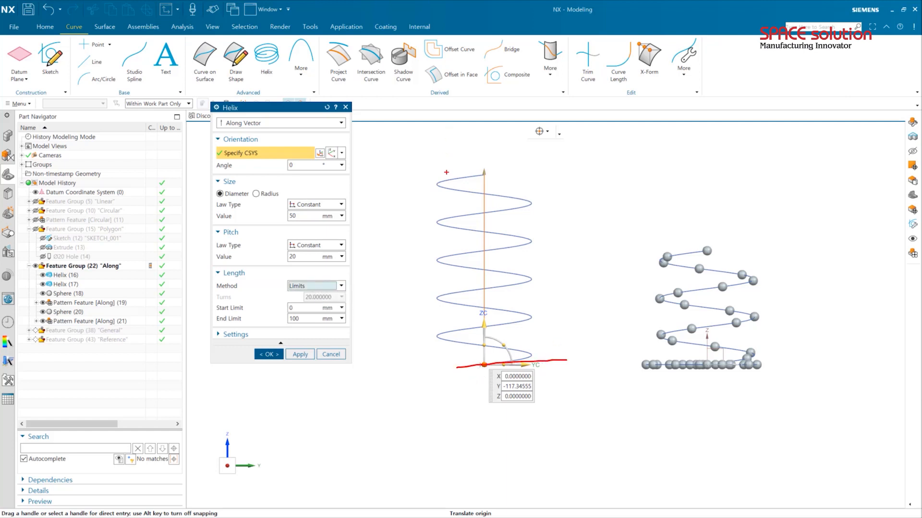
mouse_move(446, 172)
left_mouse_down()
mouse_move(550, 173)
mouse_move(542, 393)
left_mouse_up()
left_click_drag(551, 352, 541, 370)
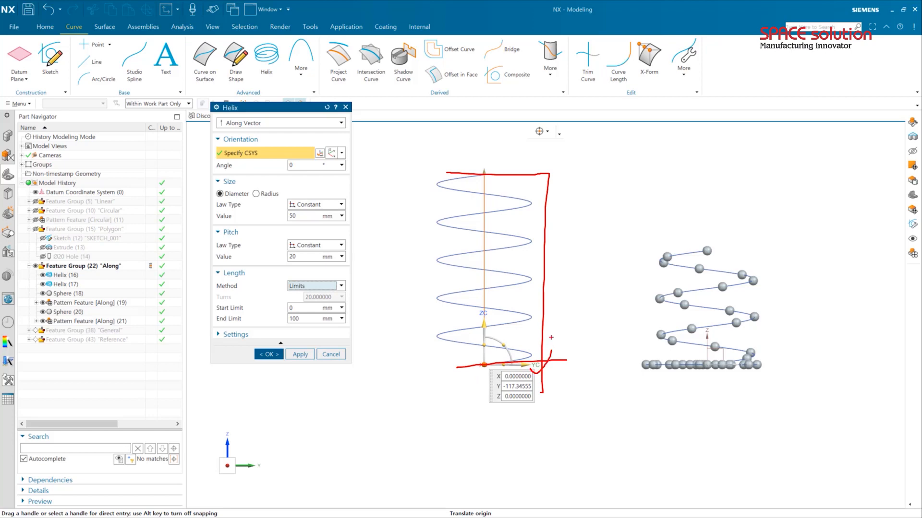
Define the helix's length by Turns with a value of 3, and apply the curve
left_click(324, 285)
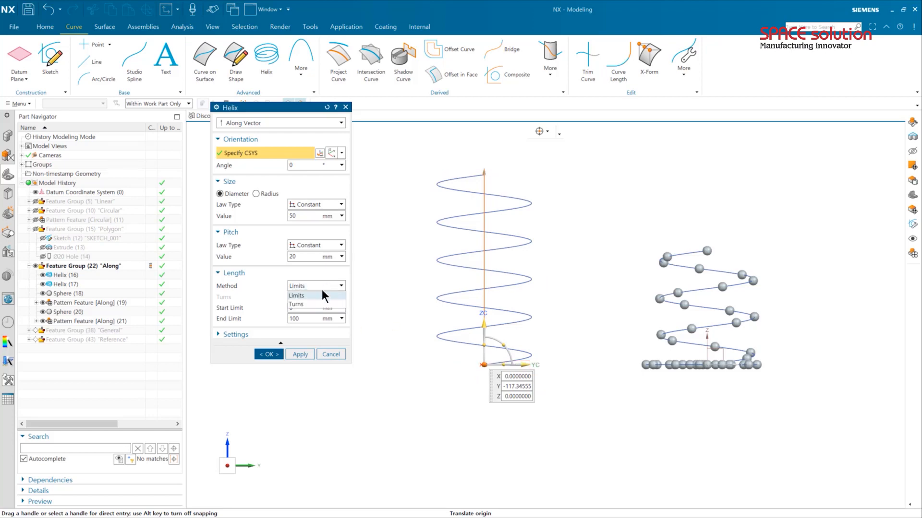
left_click(318, 304)
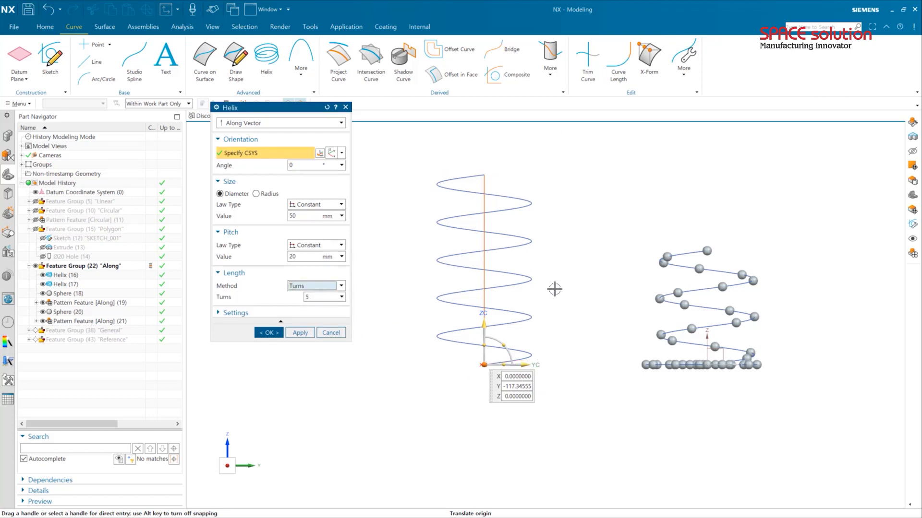
key("Tab")
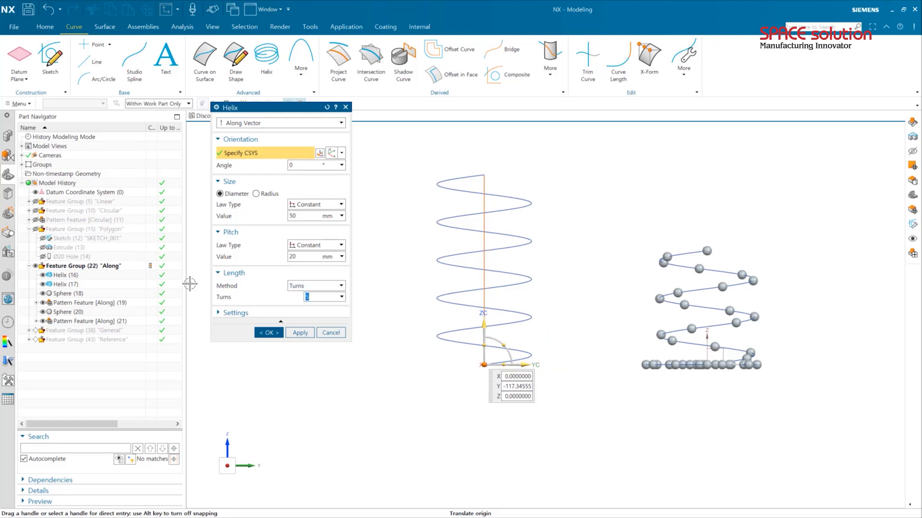
type("3")
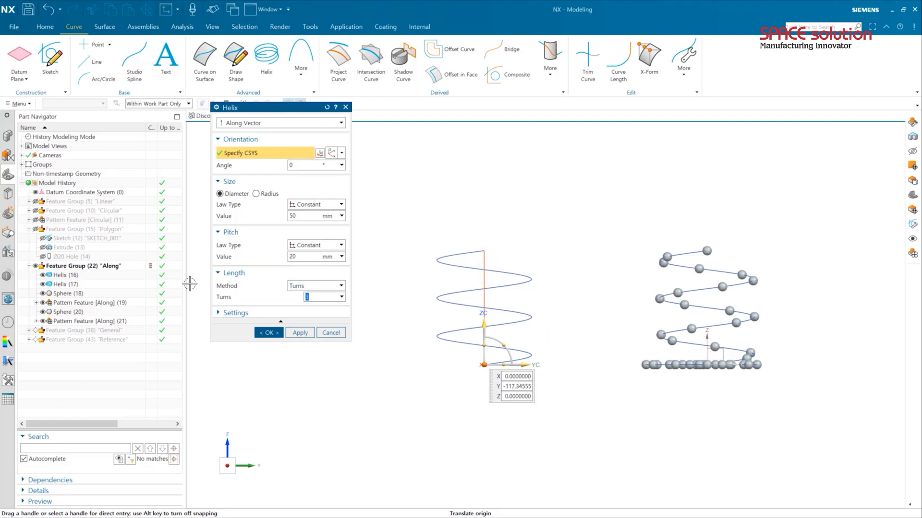
middle_click_drag(412, 387, 493, 405)
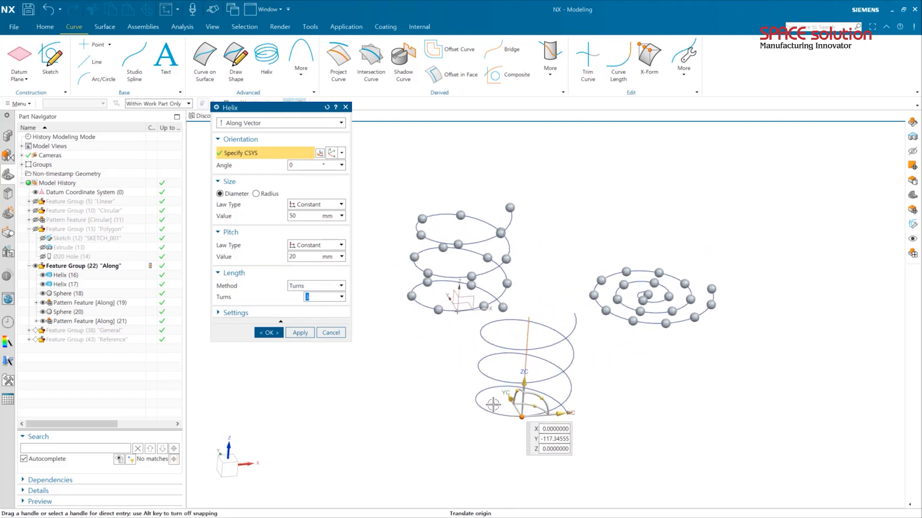
left_click(300, 333)
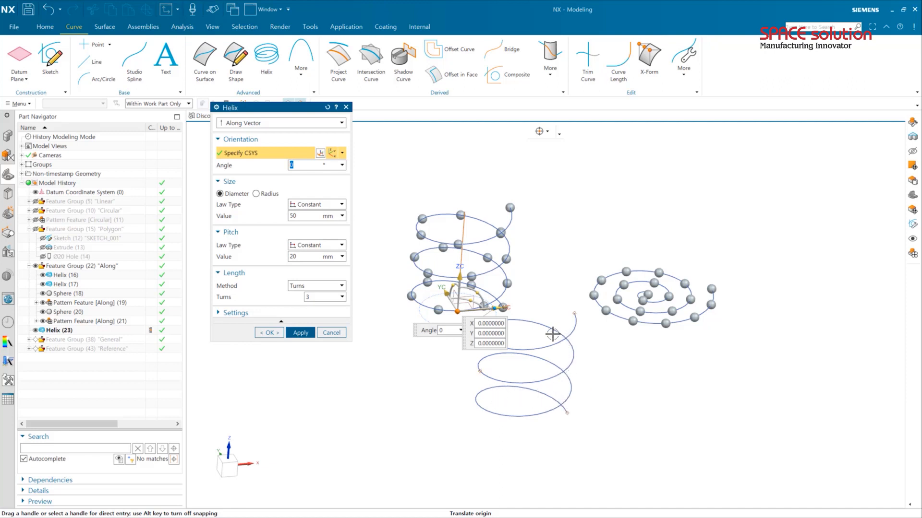
Position the second helix's origin at about X 114, Y -117, Z 0, and mark the centre of the existing sphere spiral
middle_click_drag(628, 399, 648, 370)
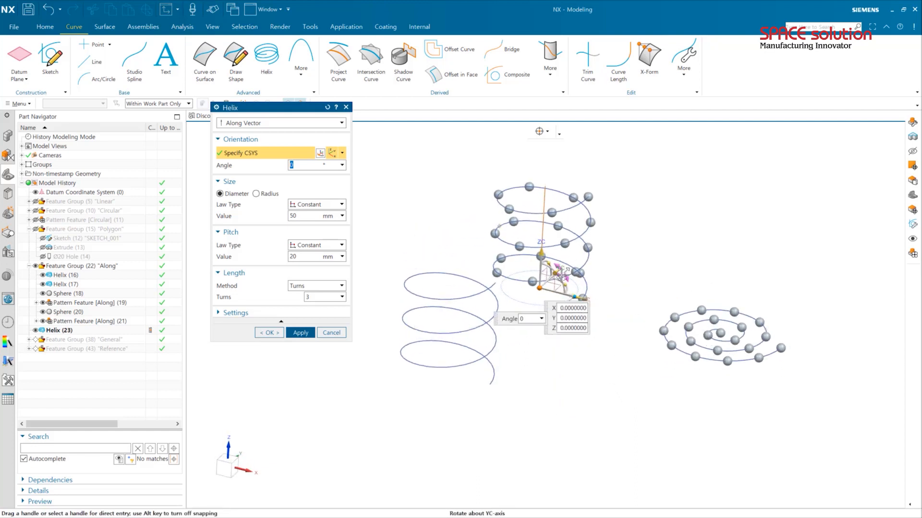
left_click_drag(557, 272, 671, 458)
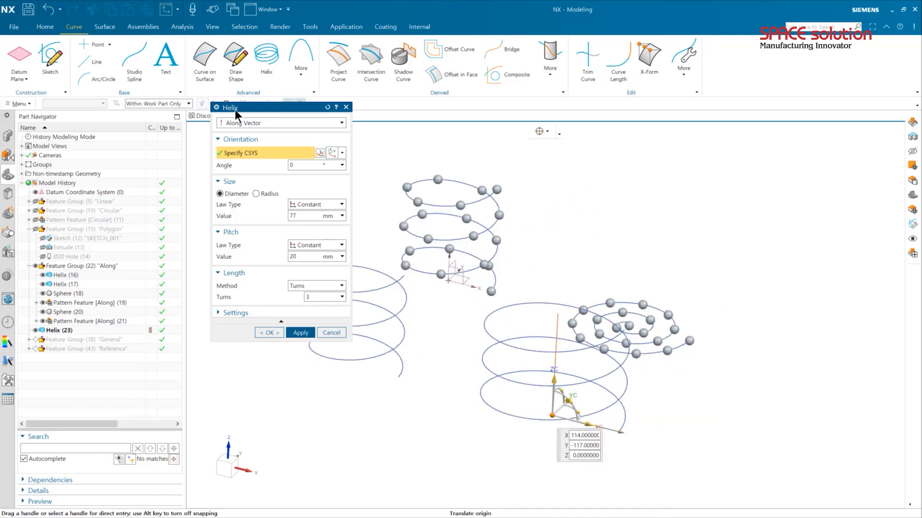
left_click_drag(234, 110, 171, 129)
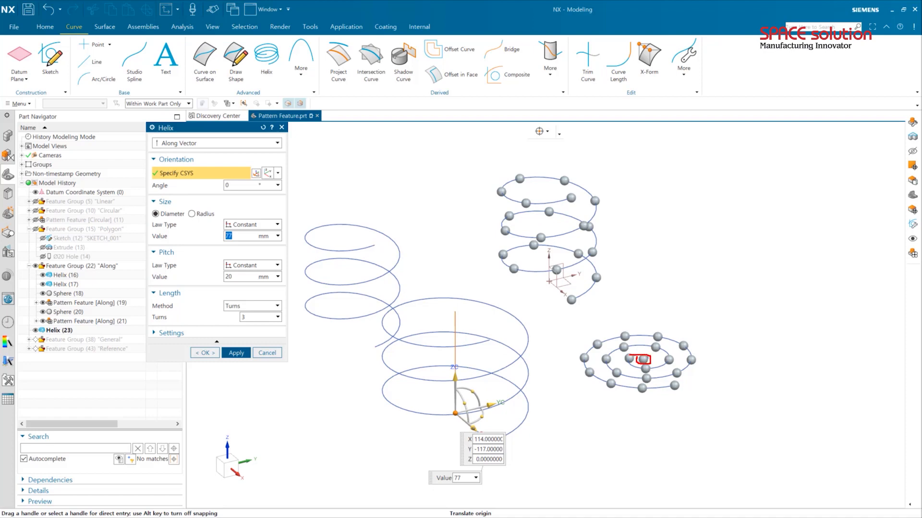
mouse_move(630, 355)
left_mouse_down()
mouse_move(639, 373)
mouse_move(658, 346)
left_mouse_up()
Give the new helix's diameter a Linear law from 0 to 70 mm, and sketch annotation marks at its start and end
left_click(276, 225)
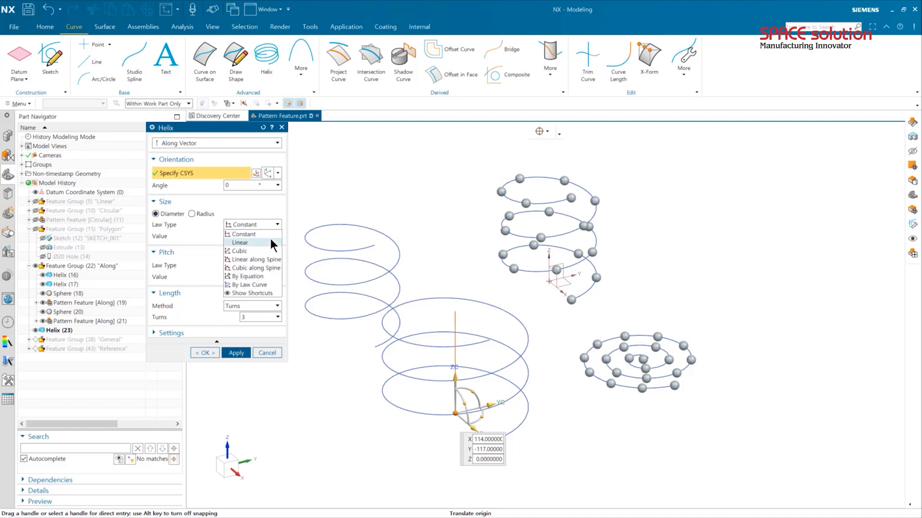
left_click(269, 240)
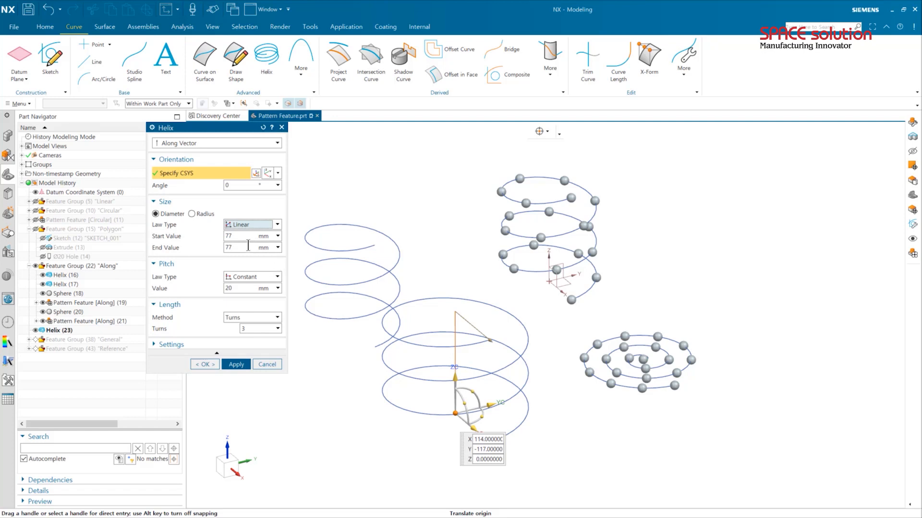
double_click(245, 238)
type("0")
key("Return")
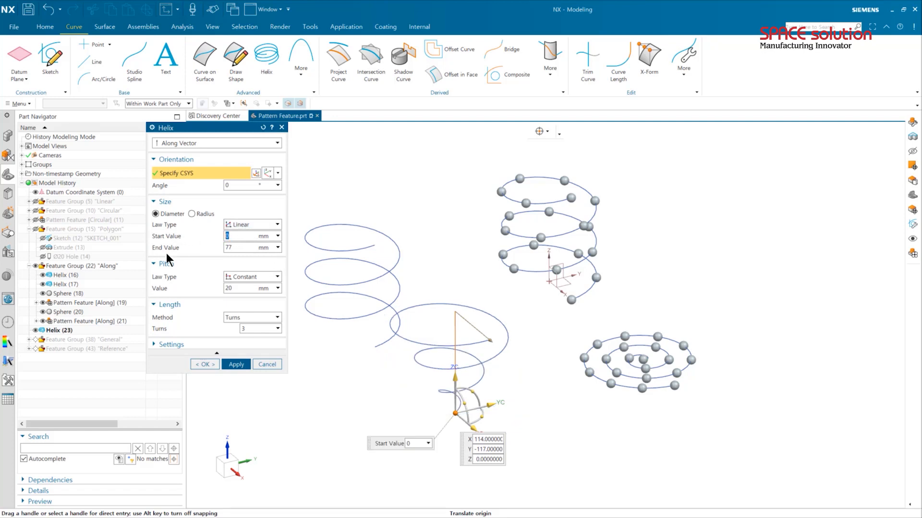
double_click(246, 248)
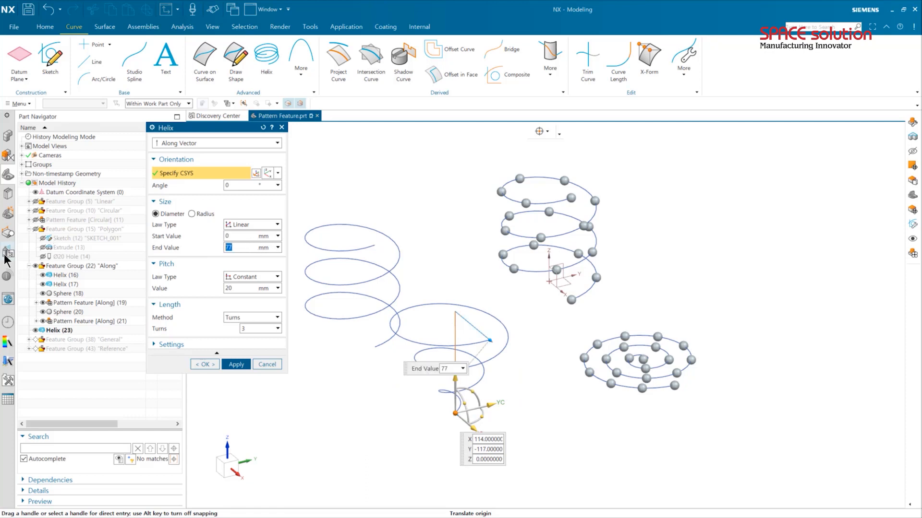
type("70")
key("Return")
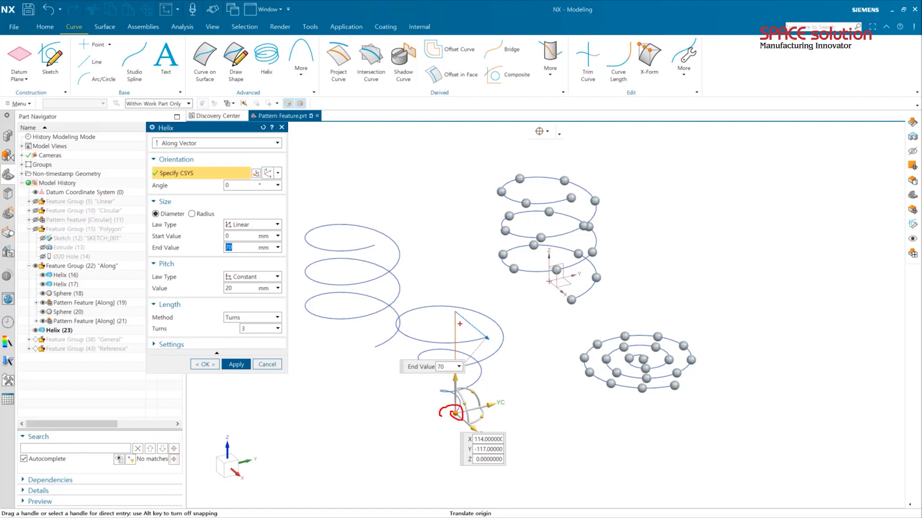
left_click_drag(451, 325, 484, 338)
key("Escape")
Set the helix's constant pitch to 0 mm and create the flat spiral curve
left_click(240, 288)
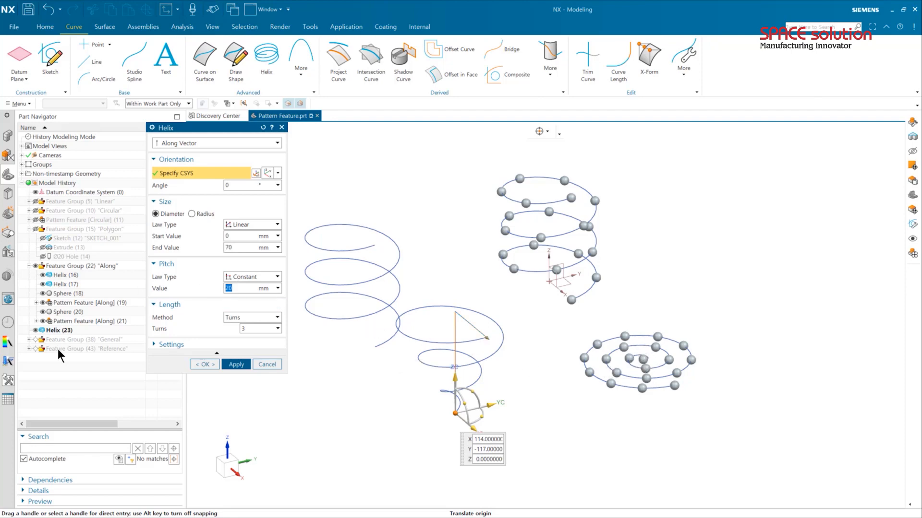
type("0")
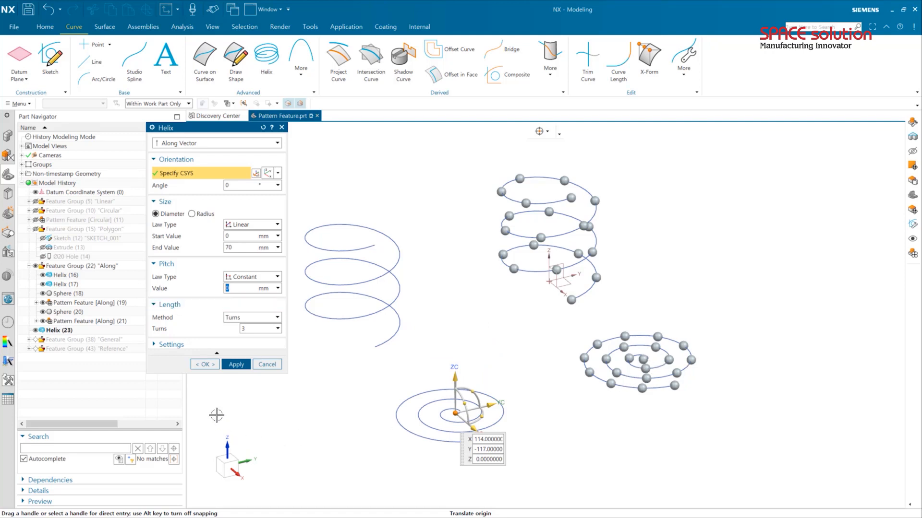
left_click(203, 364)
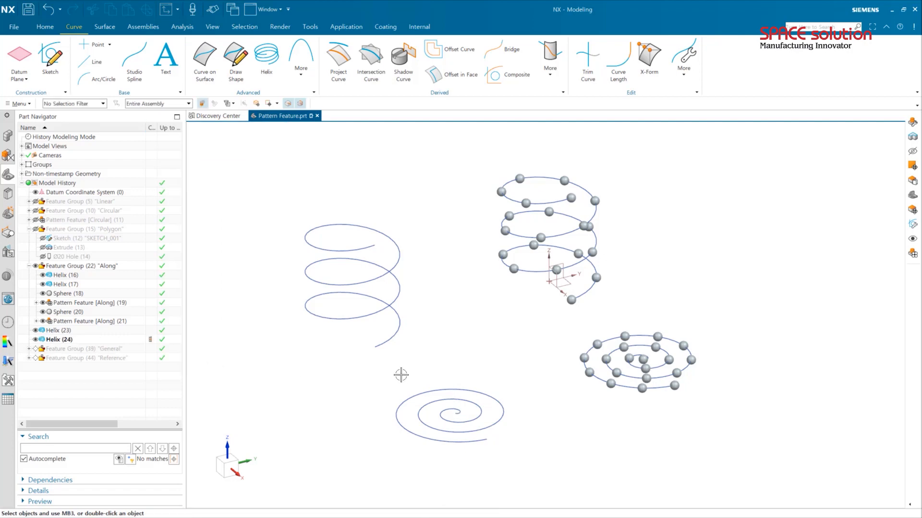
Create a sphere by center point and diameter at the start point of the 50 mm helix, keeping the default diameter
middle_click_drag(524, 380, 554, 384, "shift")
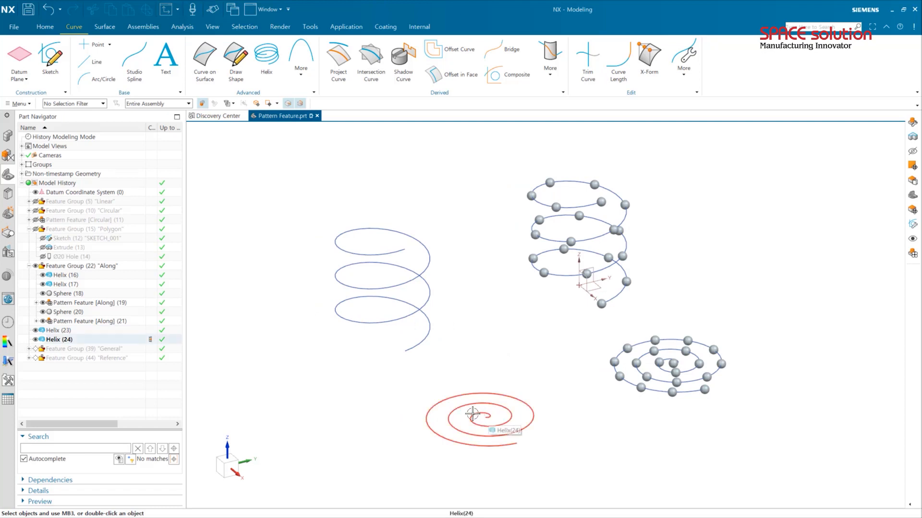
left_click(45, 27)
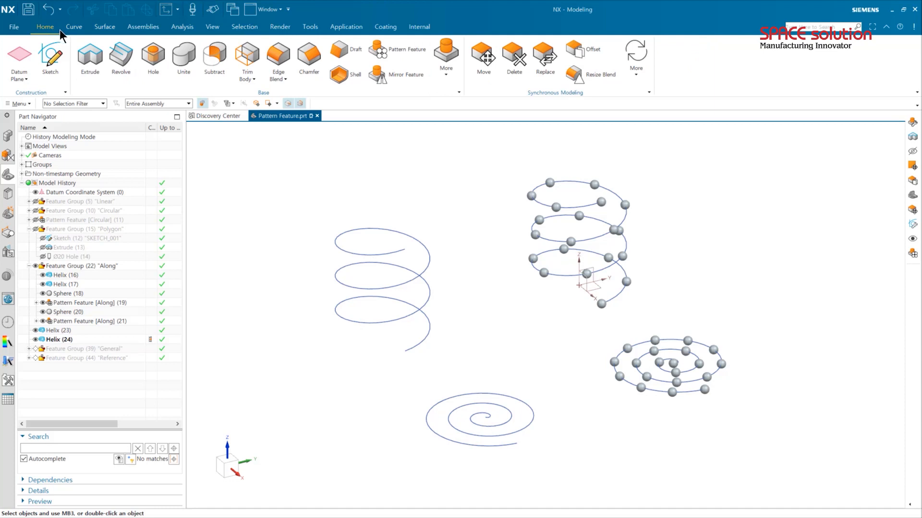
left_click(448, 69)
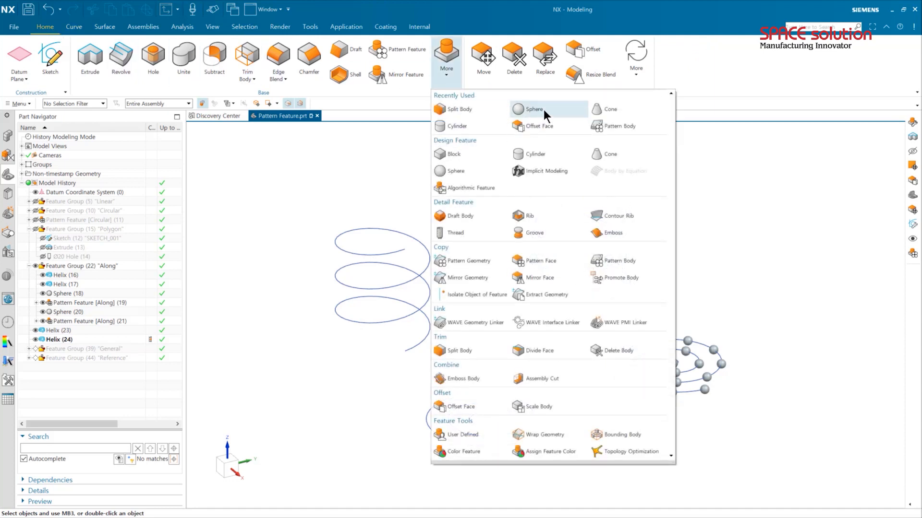
left_click(458, 169)
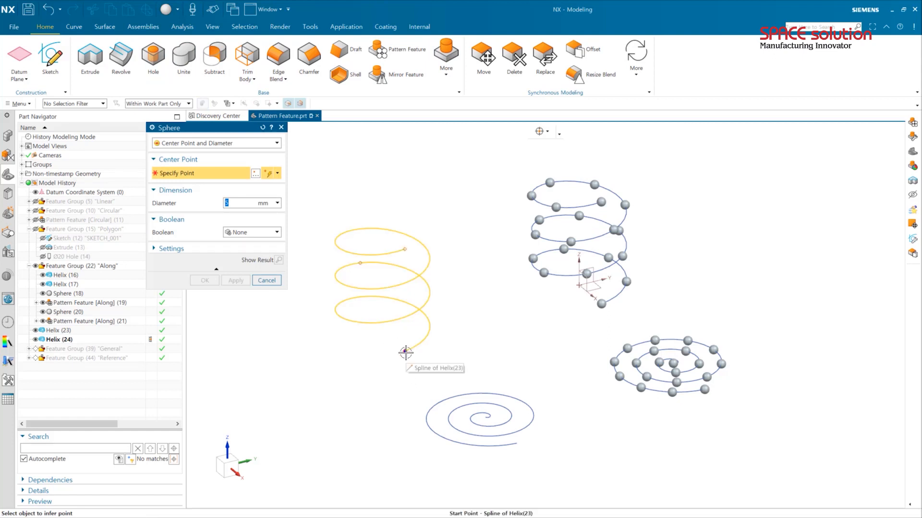
left_click(405, 350)
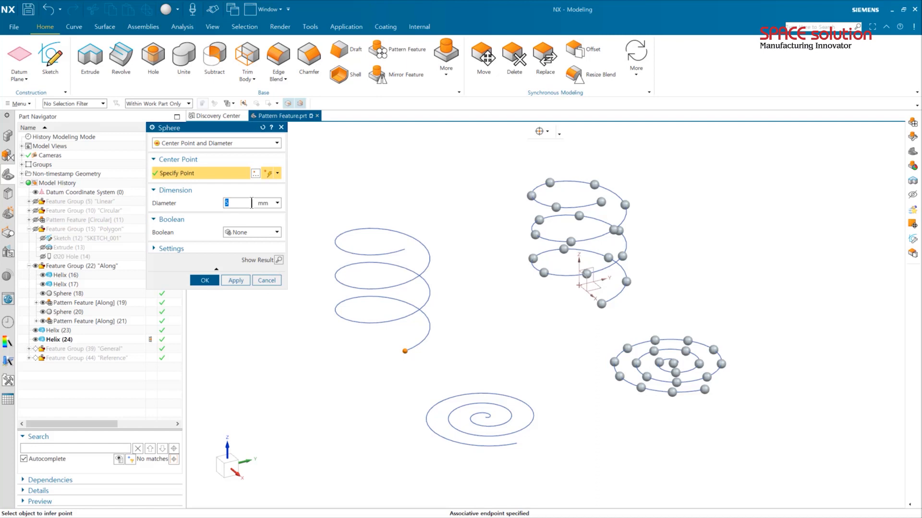
left_click(204, 280)
Create another sphere with the default diameter at the inner endpoint of the new flat spiral
left_click(446, 60)
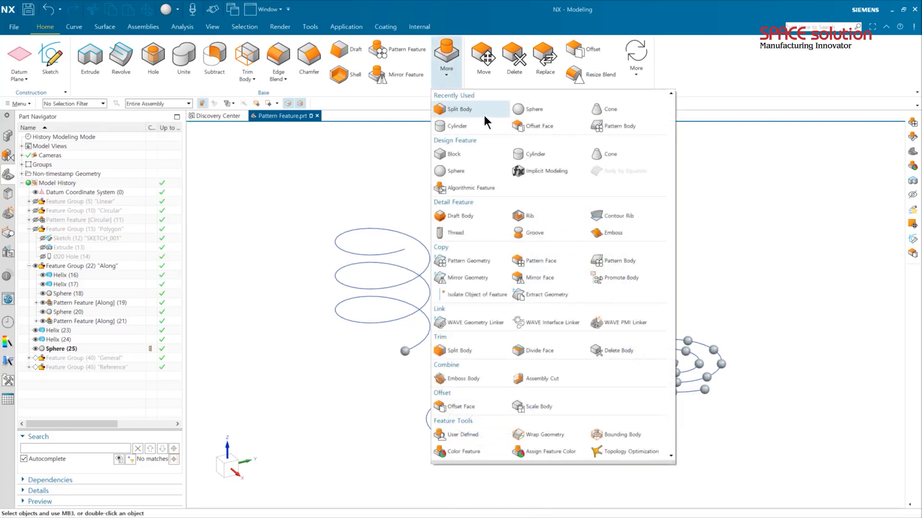
left_click(471, 168)
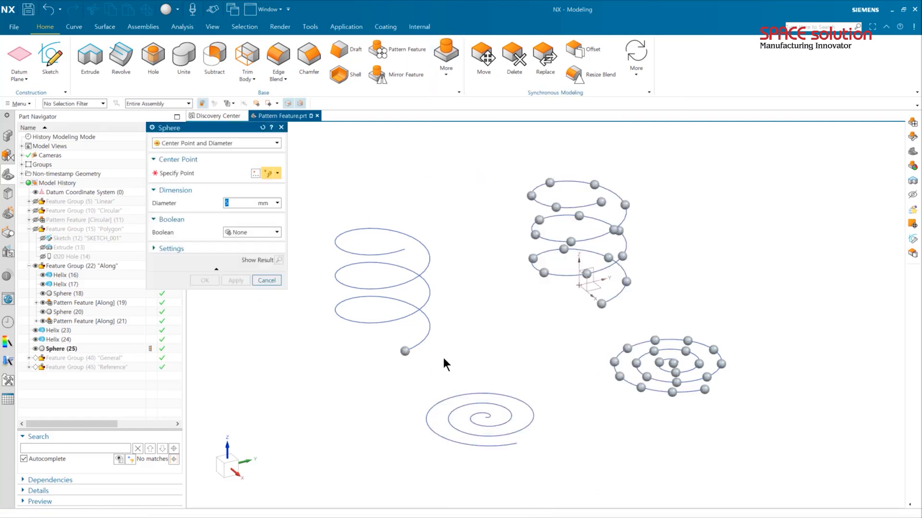
left_click(484, 417)
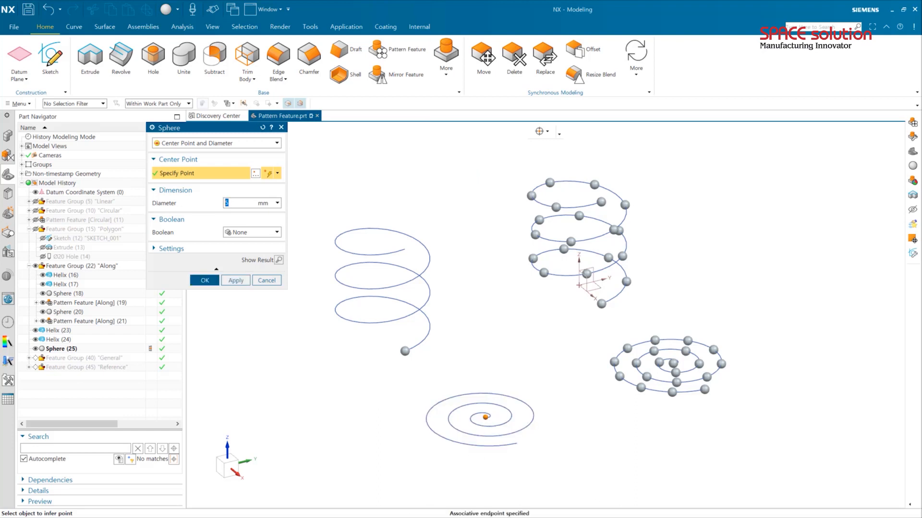
left_click(197, 279)
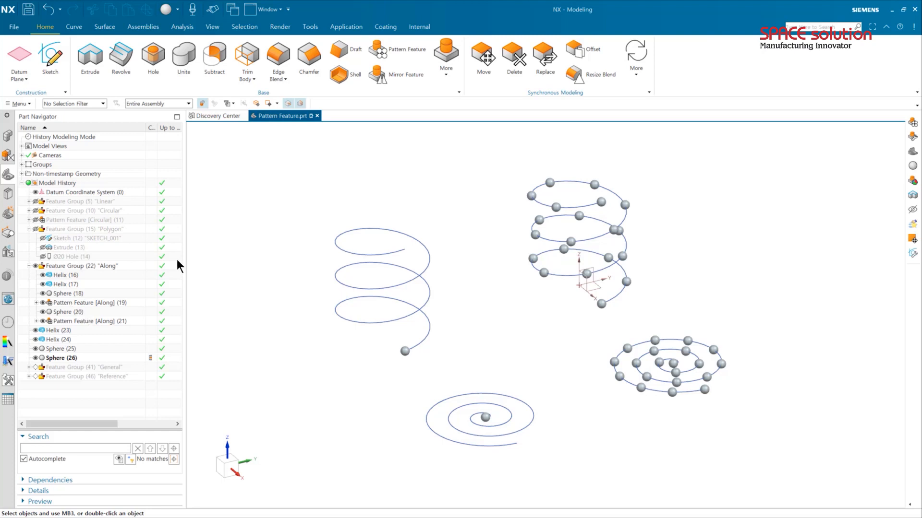
Start a Pattern Feature with default settings for the helix's sphere, using the Along layout and the helix curve as its path
left_click(380, 48)
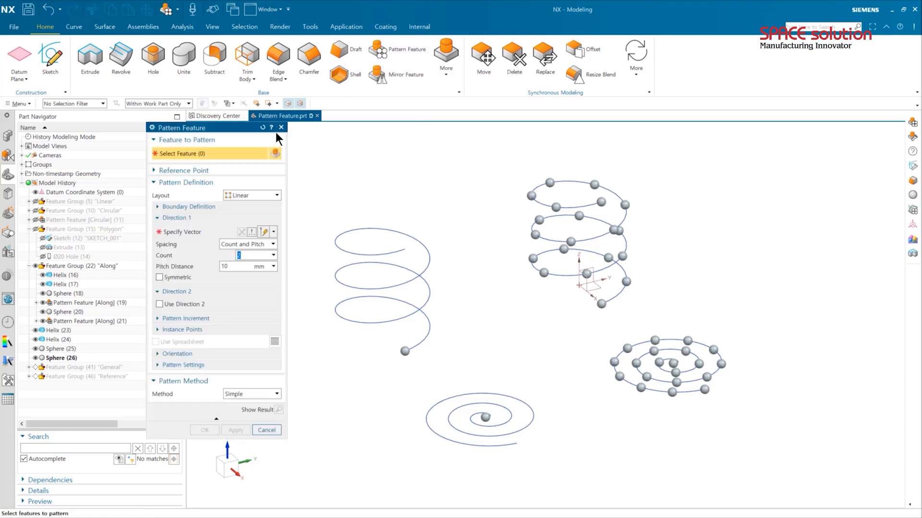
left_click(263, 128)
left_click(404, 352)
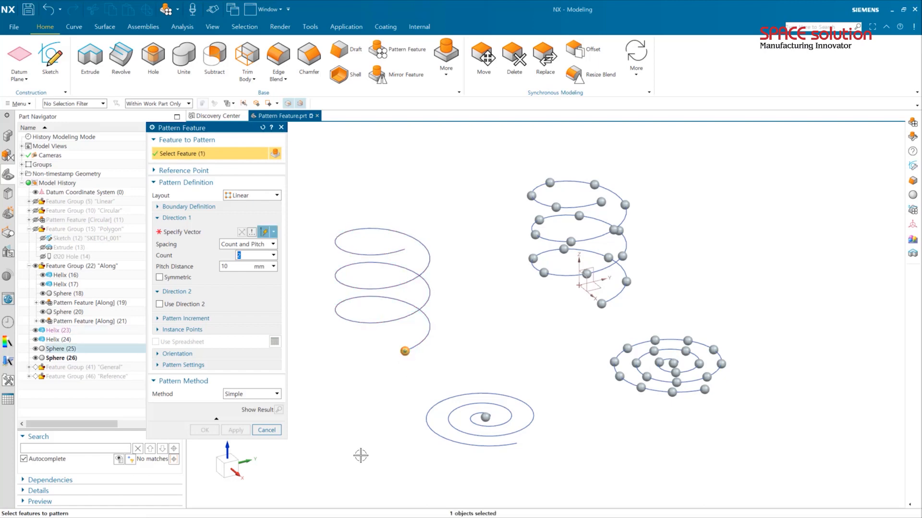
left_click(227, 194)
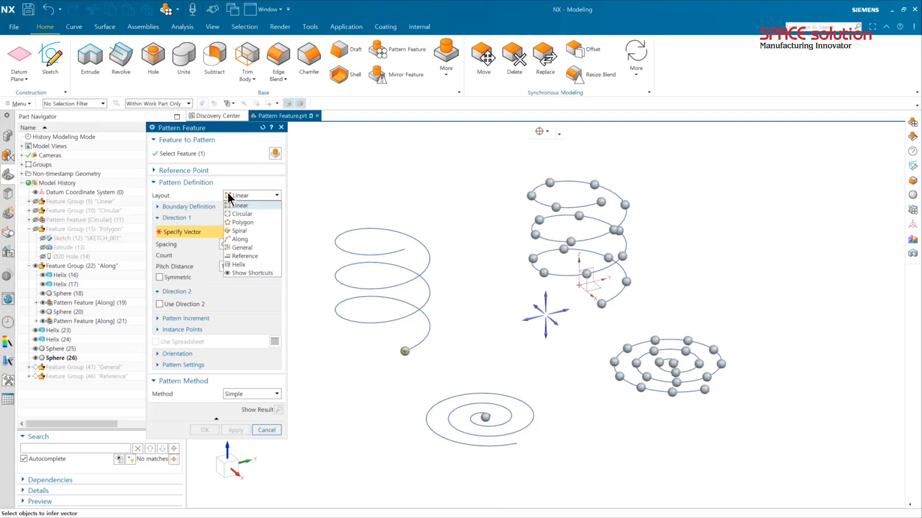
left_click(255, 239)
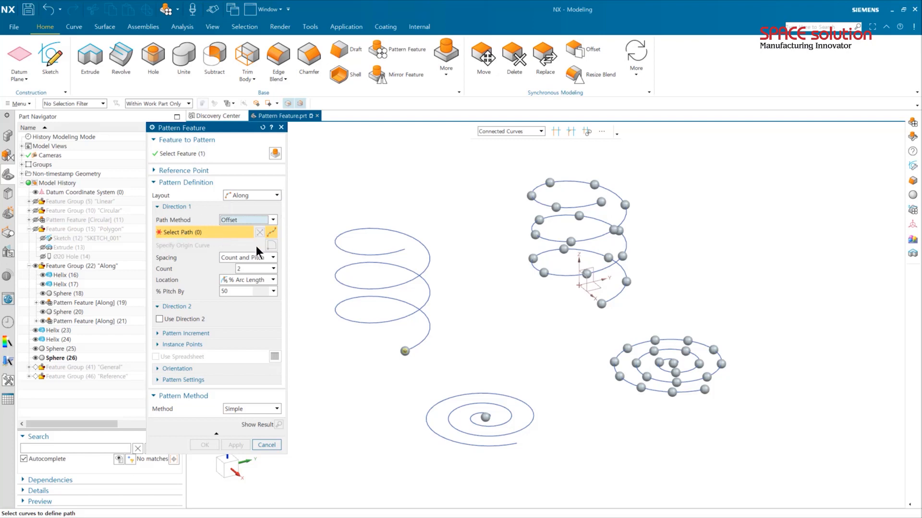
left_click(428, 336)
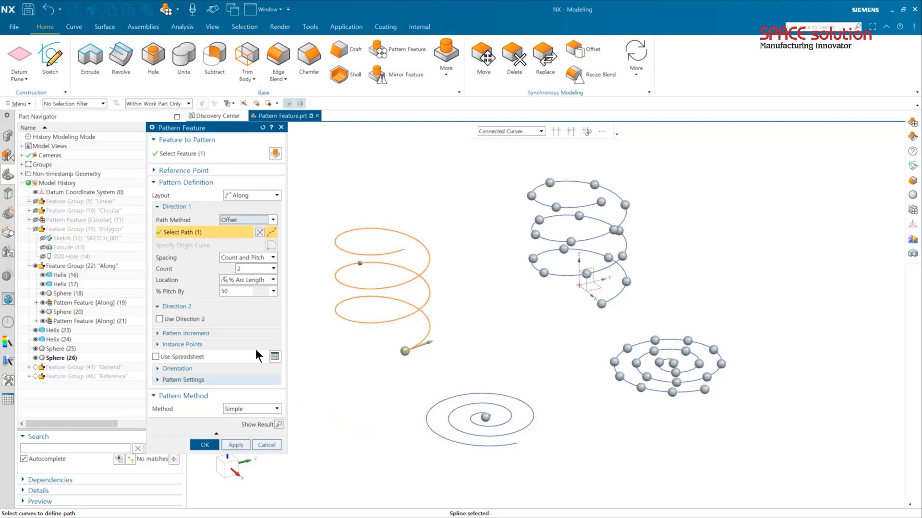
Set the pattern spacing to Count and Span with a count of 20 and a span of 100 percent
left_click(243, 258)
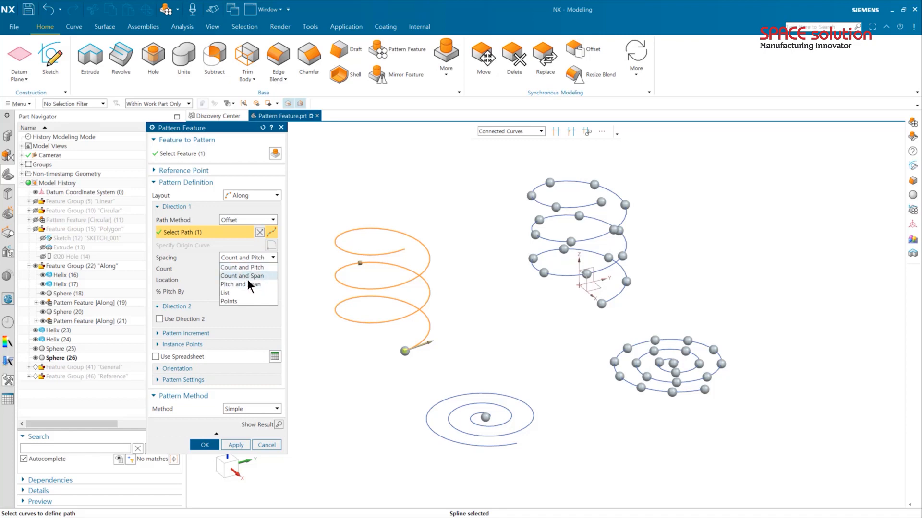
left_click(243, 276)
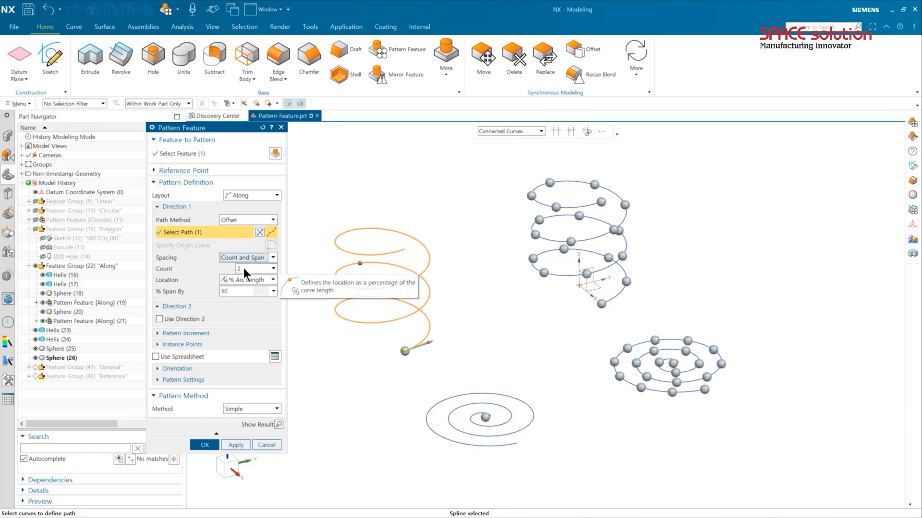
left_click(232, 268)
type("0")
key("Return")
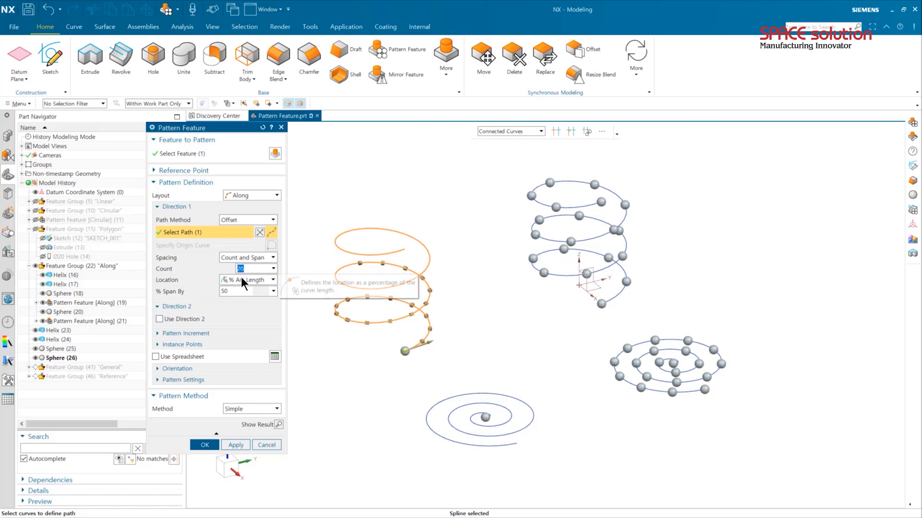
left_click(231, 291)
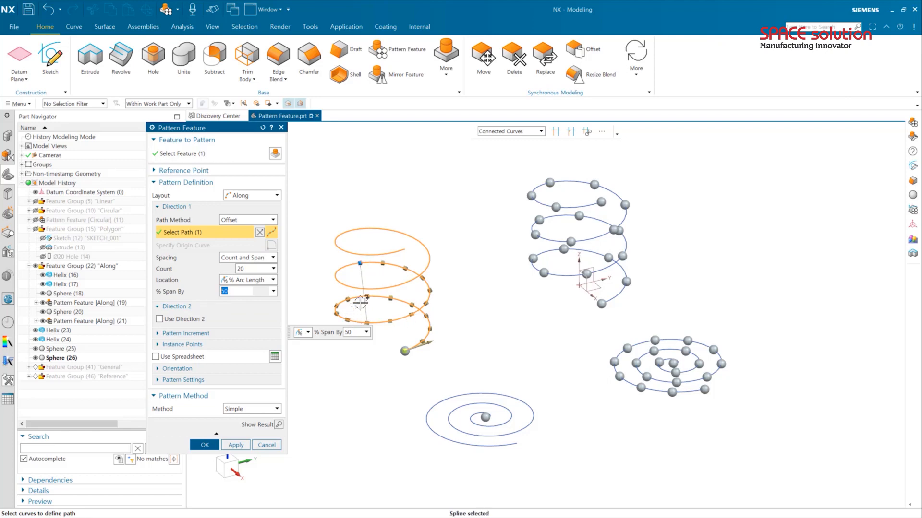
type("100")
key("Return")
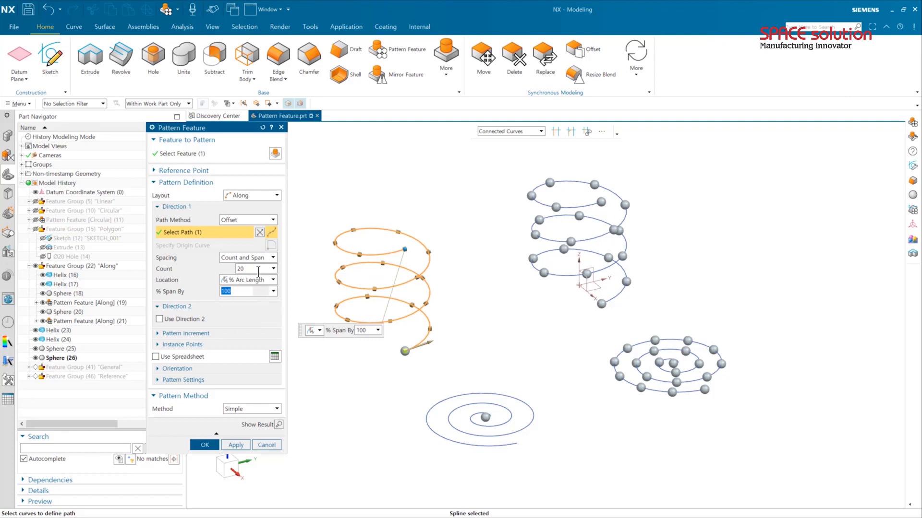
Keep % Arc Length as the pattern's location type and apply the sphere pattern along the helix
left_click_drag(250, 269, 231, 268)
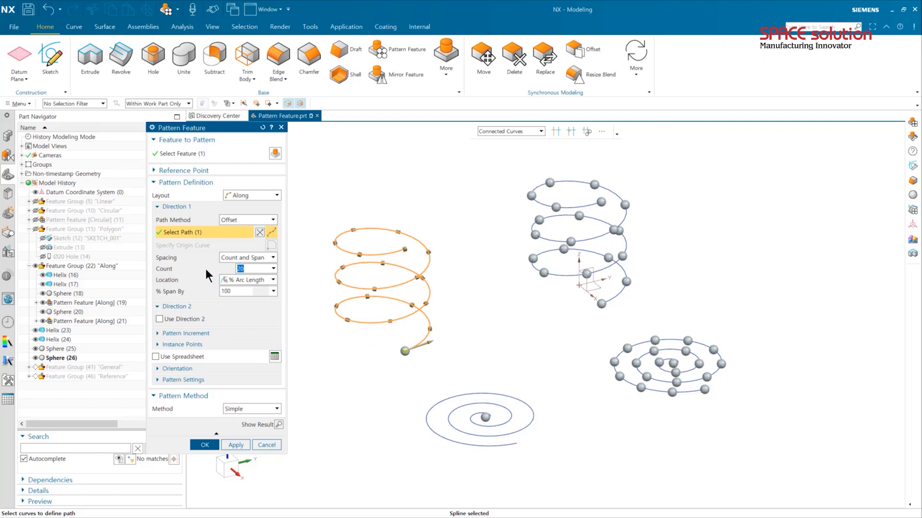
left_click(236, 283)
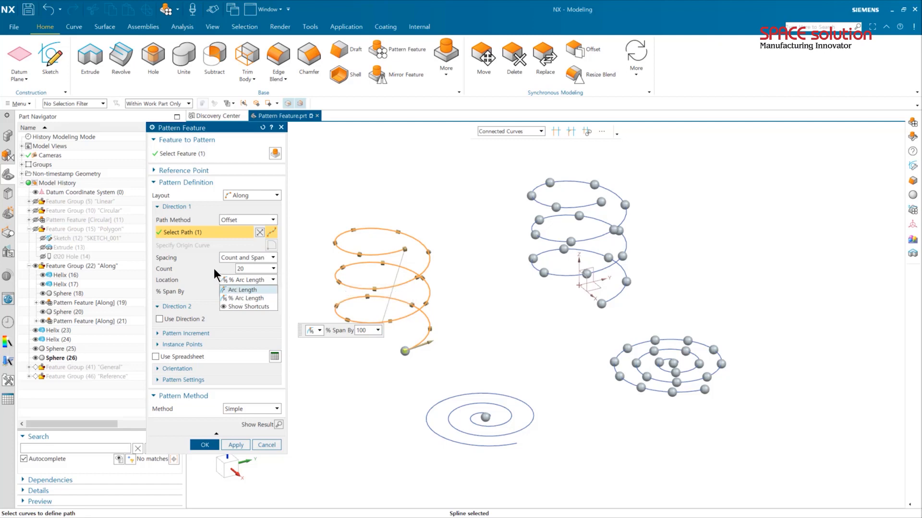
left_click(245, 298)
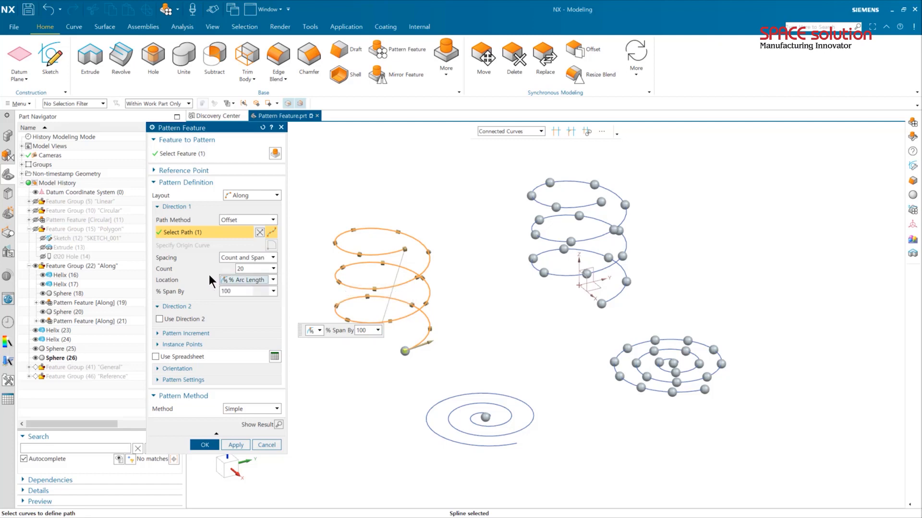
left_click(235, 446)
Show the Helix layout's options in the Pattern Feature and return to the Along layout
left_click(254, 195)
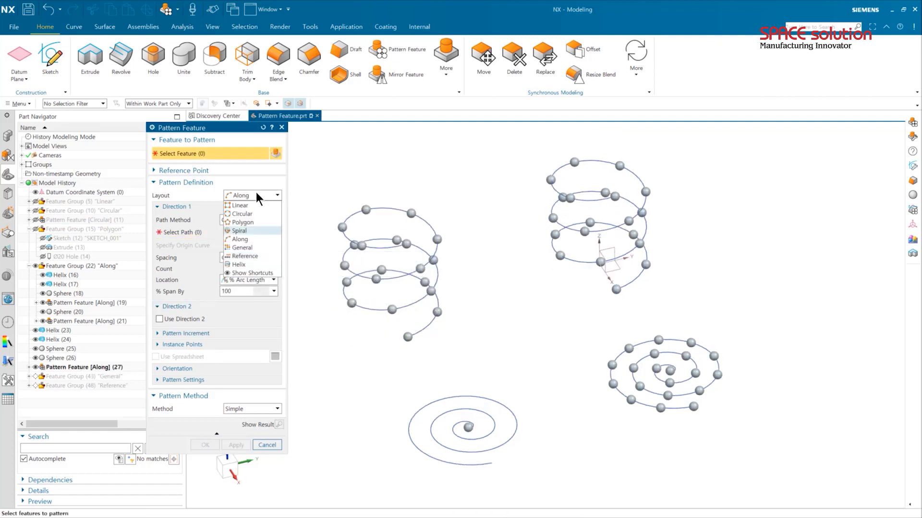
left_click(252, 314)
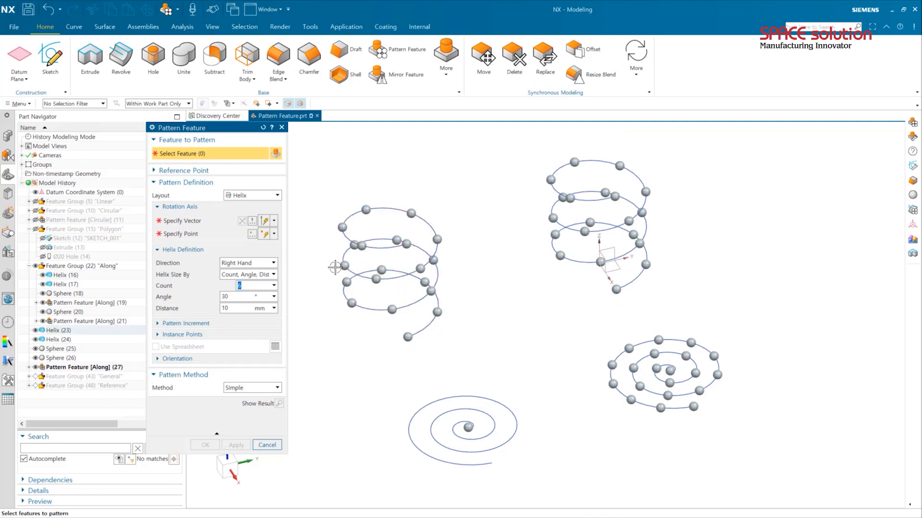
left_click(228, 195)
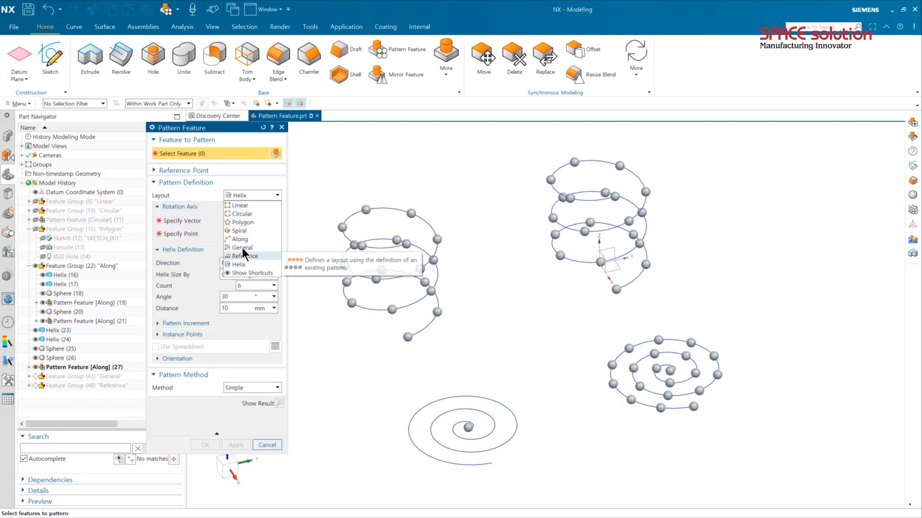
left_click(240, 239)
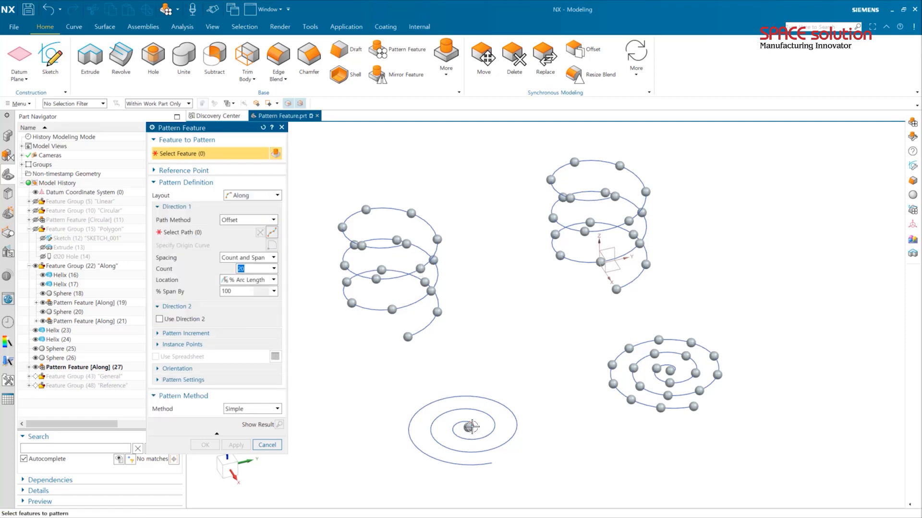
Choose the sphere at the flat spiral's inner end as the feature to pattern and the spiral curve as its path
scroll(470, 426, "up", 5)
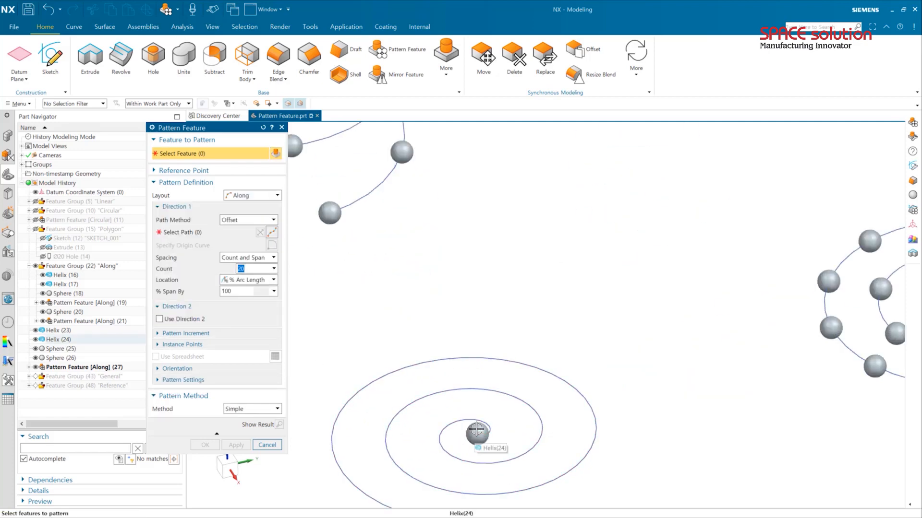
left_click(477, 433)
scroll(504, 392, "down", 3)
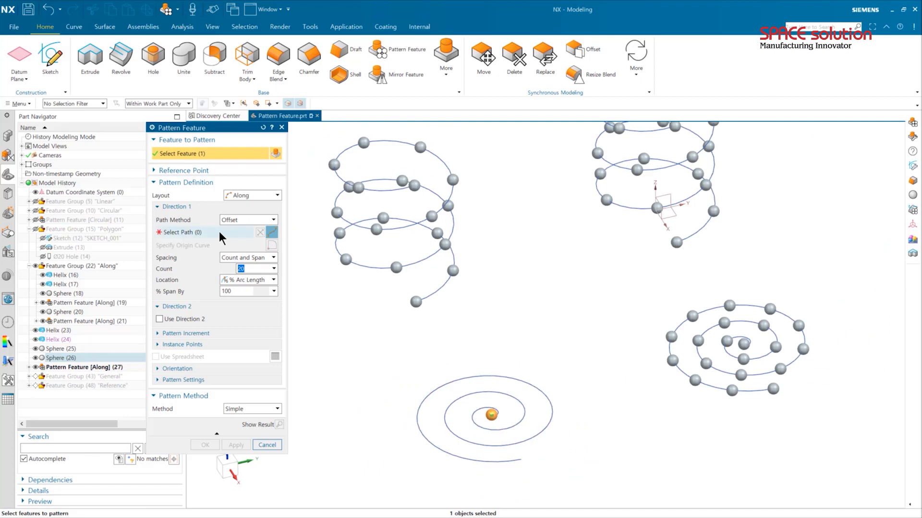
left_click(181, 232)
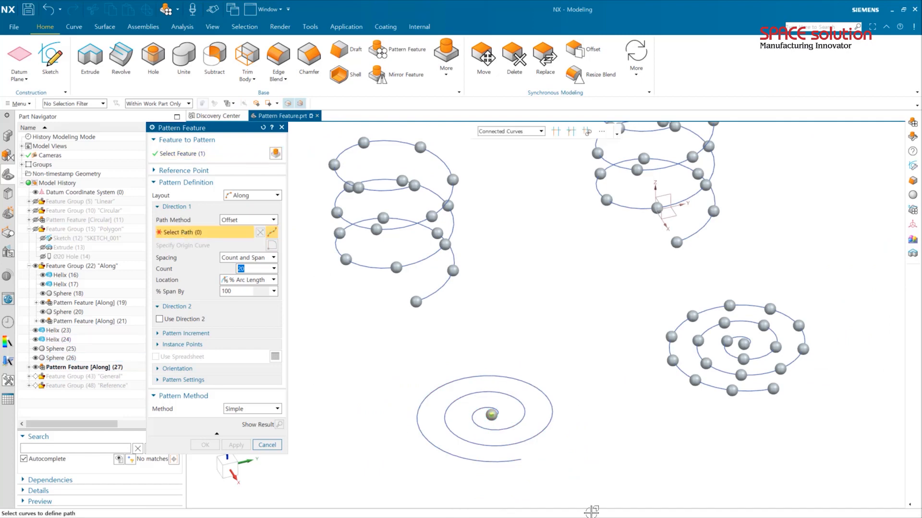
left_click(500, 429)
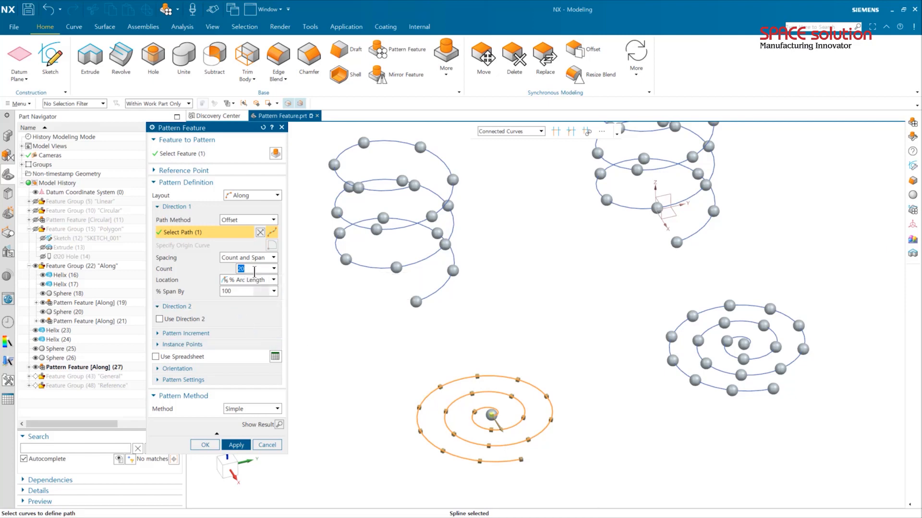
Reverse the pattern's path direction on the flat spiral and flip it back to run outward from the centre sphere
scroll(501, 425, "up", 3)
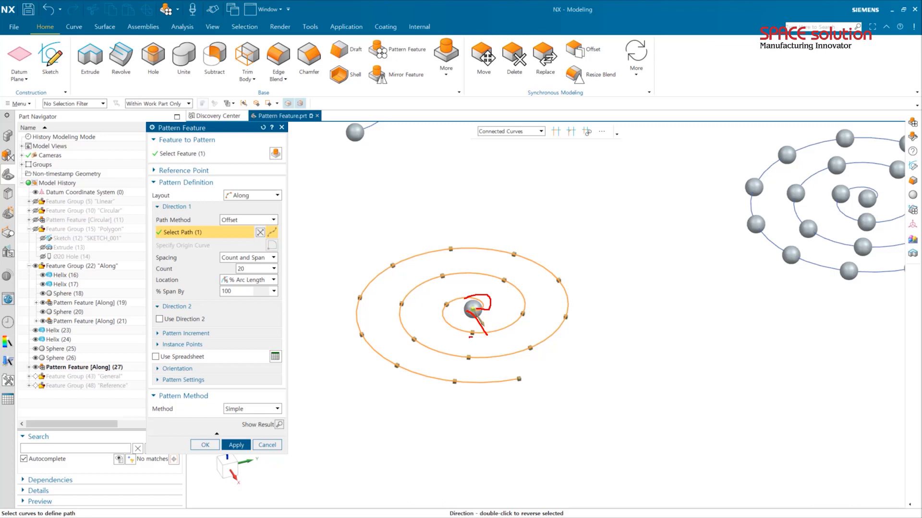
left_click_drag(470, 337, 501, 316)
key("Escape")
double_click(483, 329)
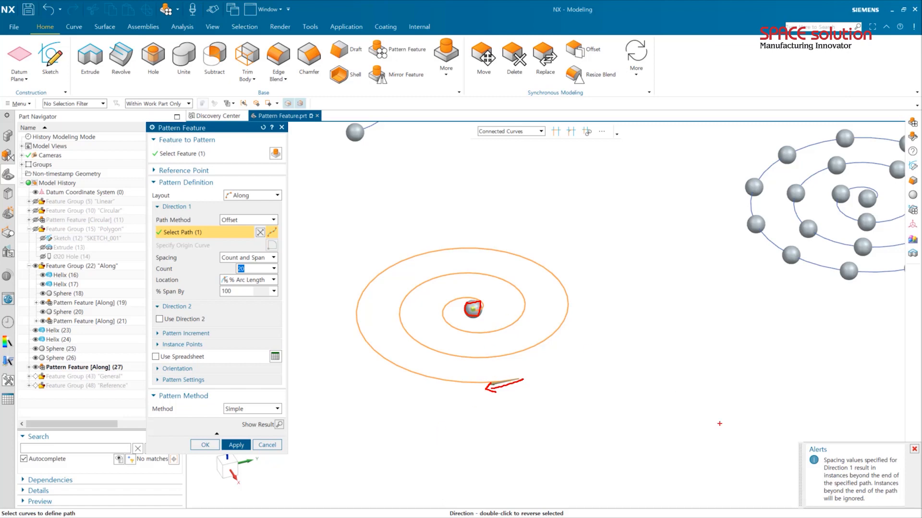
mouse_move(854, 477)
left_mouse_down()
mouse_move(845, 459)
mouse_move(822, 504)
left_mouse_up()
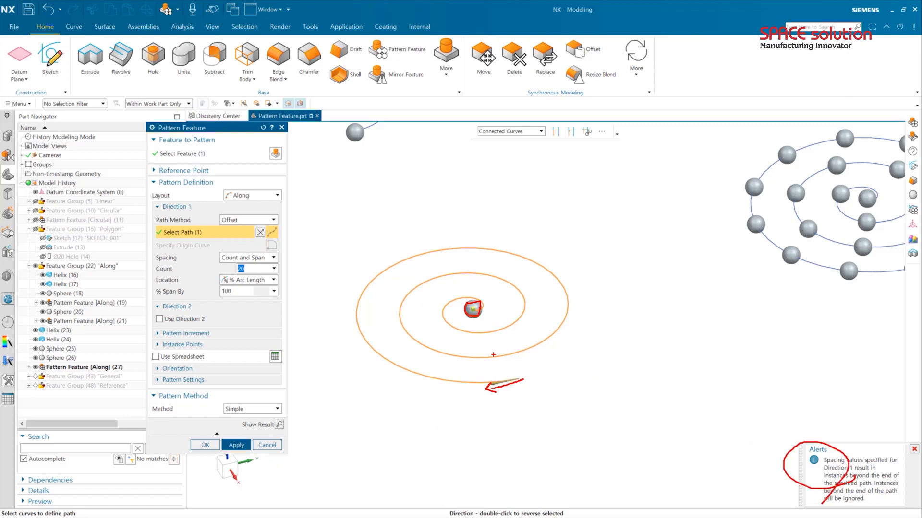
key("Escape")
double_click(492, 385)
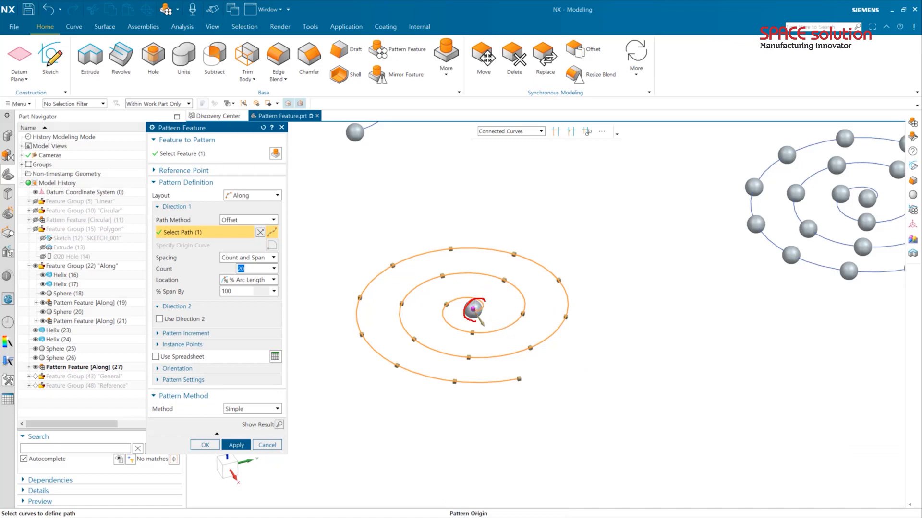
left_click_drag(470, 306, 491, 335)
key("Escape")
Create the sphere pattern along the flat spiral with a count of 20 and a span of 100 percent
left_click(205, 445)
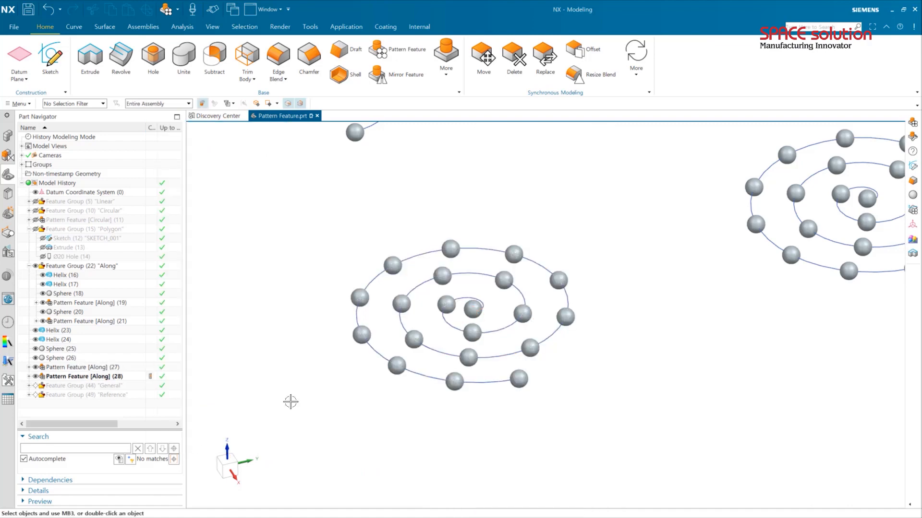
key("ctrl+f")
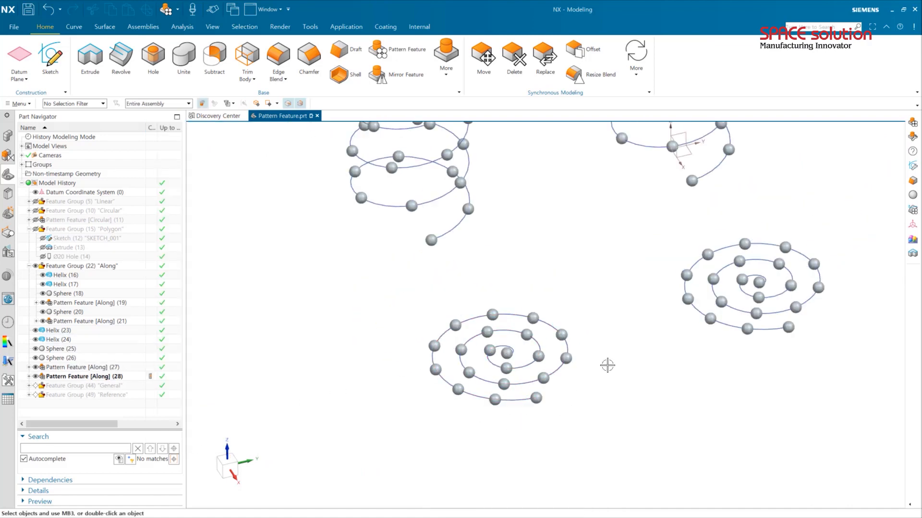
middle_click_drag(617, 367, 611, 438)
Start a new Pattern Feature, show the Spiral layout's options and set the layout to Along
left_click(392, 54)
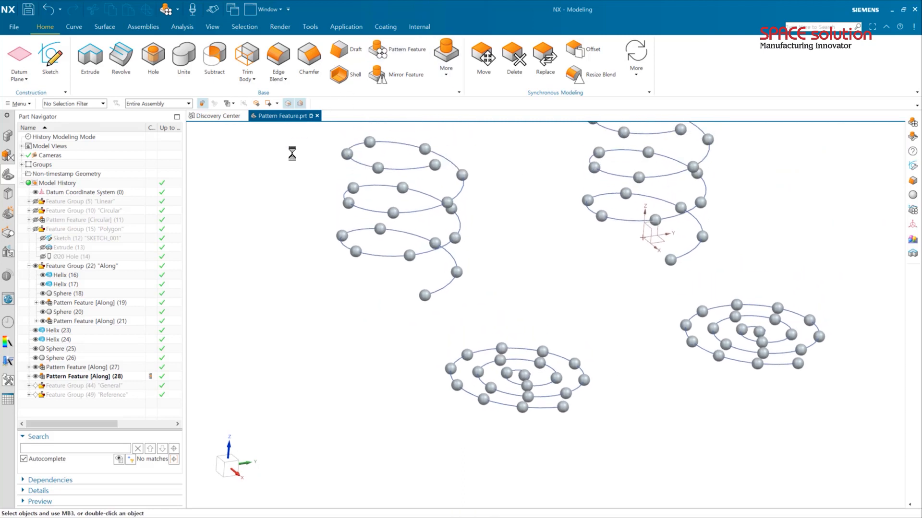
left_click(250, 196)
left_click(247, 230)
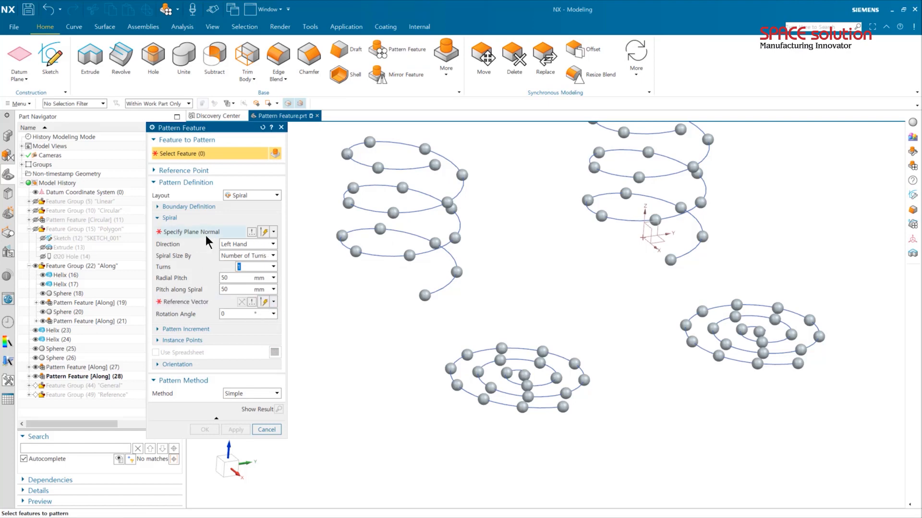
left_click(258, 194)
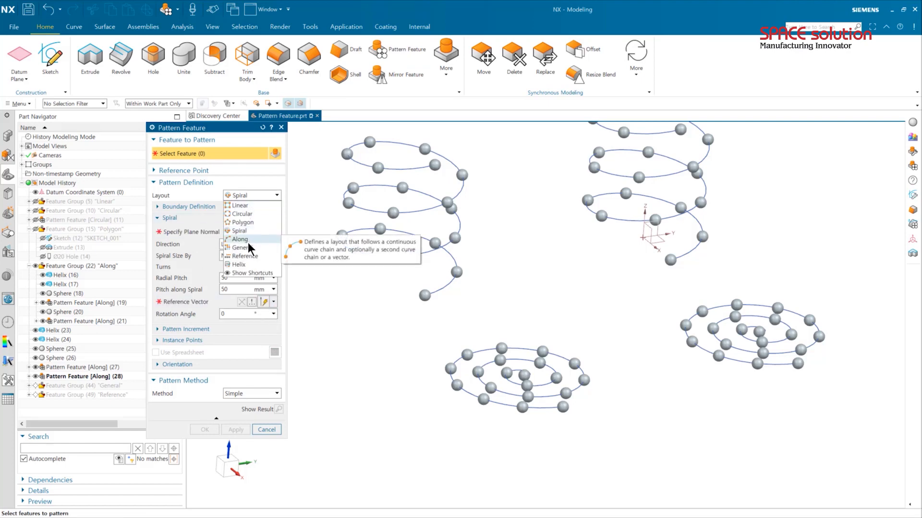
left_click(247, 240)
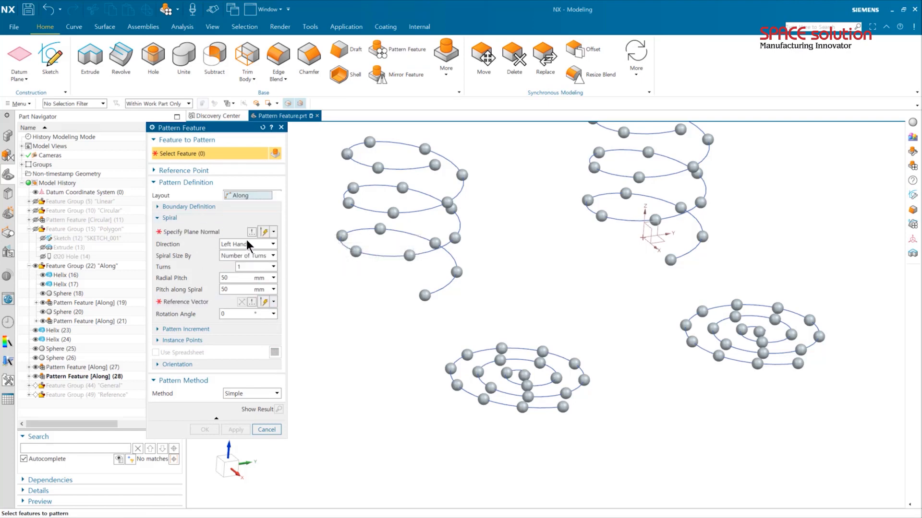